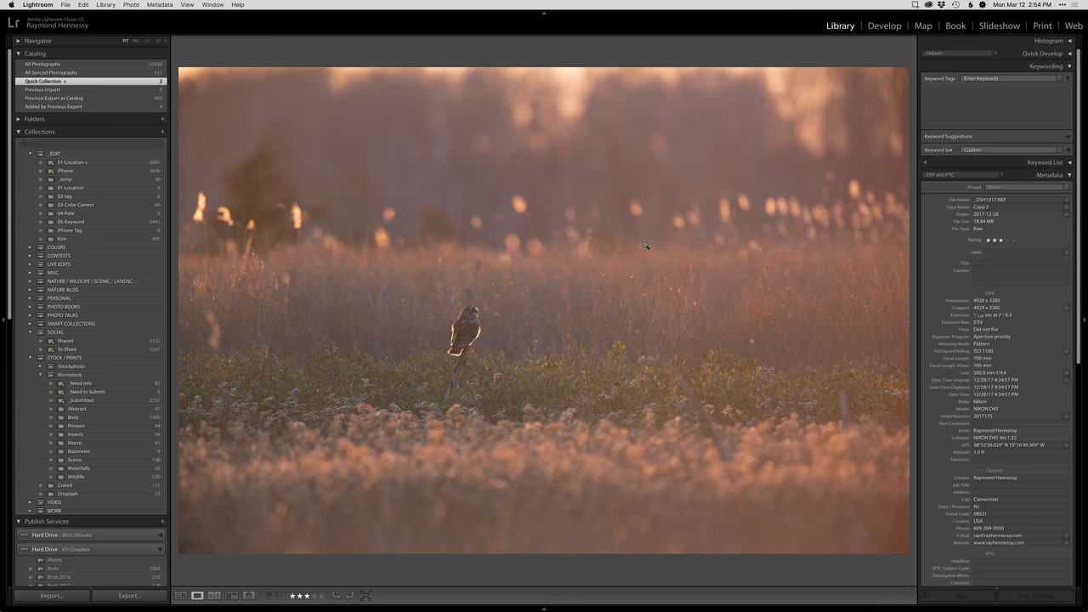
# - Crop the photo tighter at its original aspect ratio and straighten it by 0.41°, keeping the owl left of centre
pyautogui.click(887, 26)
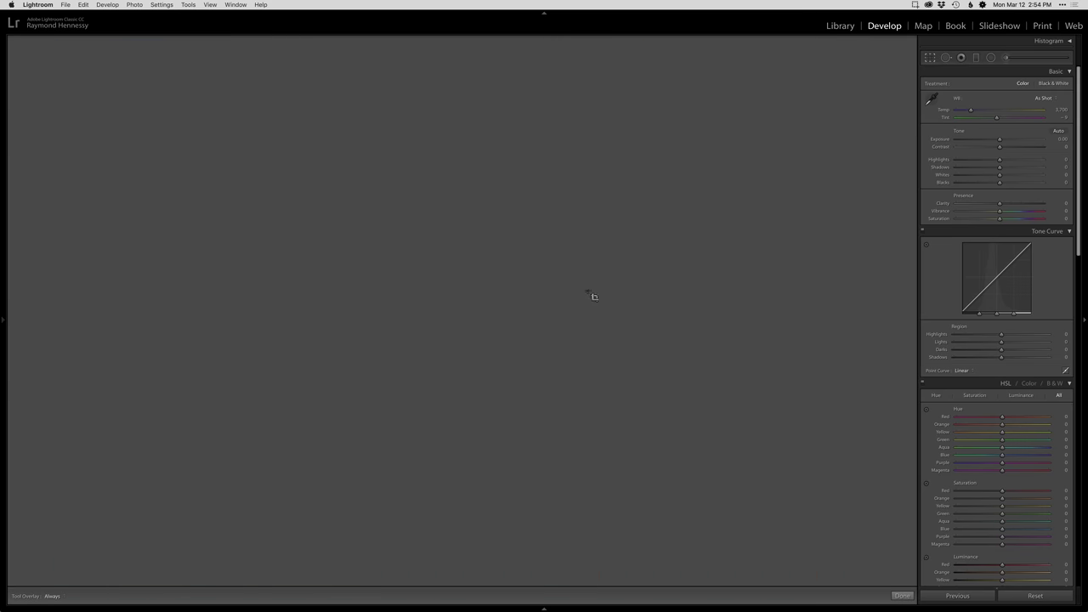
pyautogui.press('r')
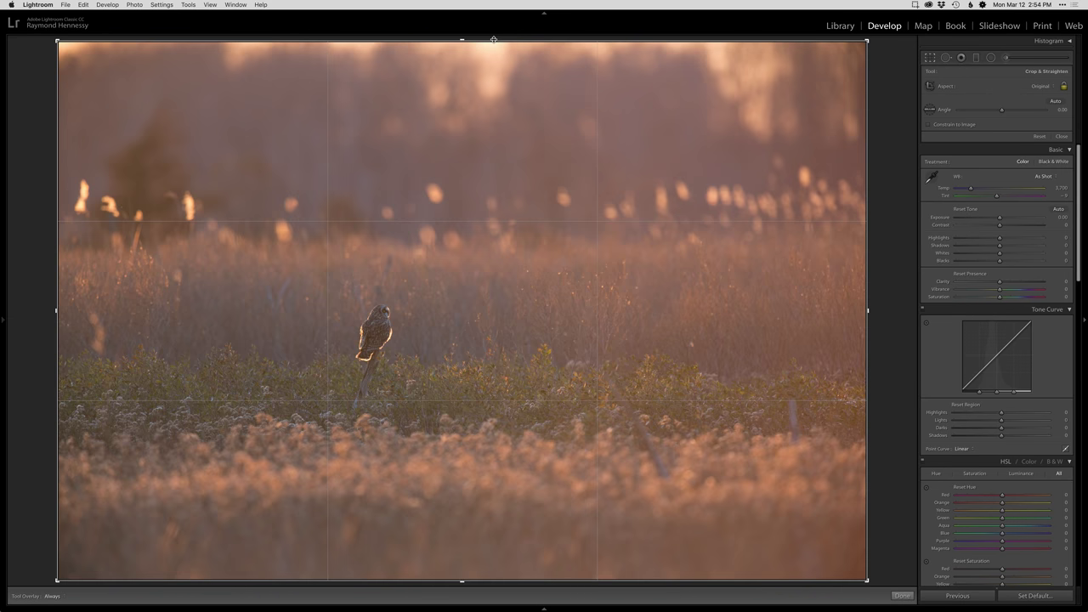
pyautogui.moveTo(497, 40); pyautogui.dragTo(509, 103)
pyautogui.moveTo(491, 238); pyautogui.dragTo(485, 257)
pyautogui.moveTo(493, 121); pyautogui.dragTo(493, 116)
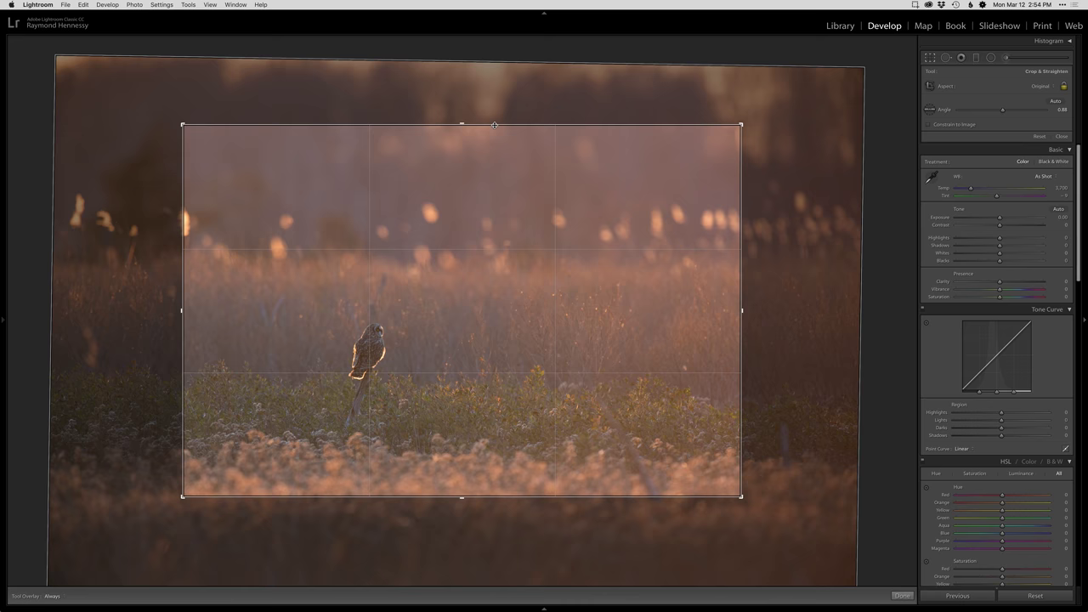
pyautogui.moveTo(509, 191); pyautogui.dragTo(328, 216)
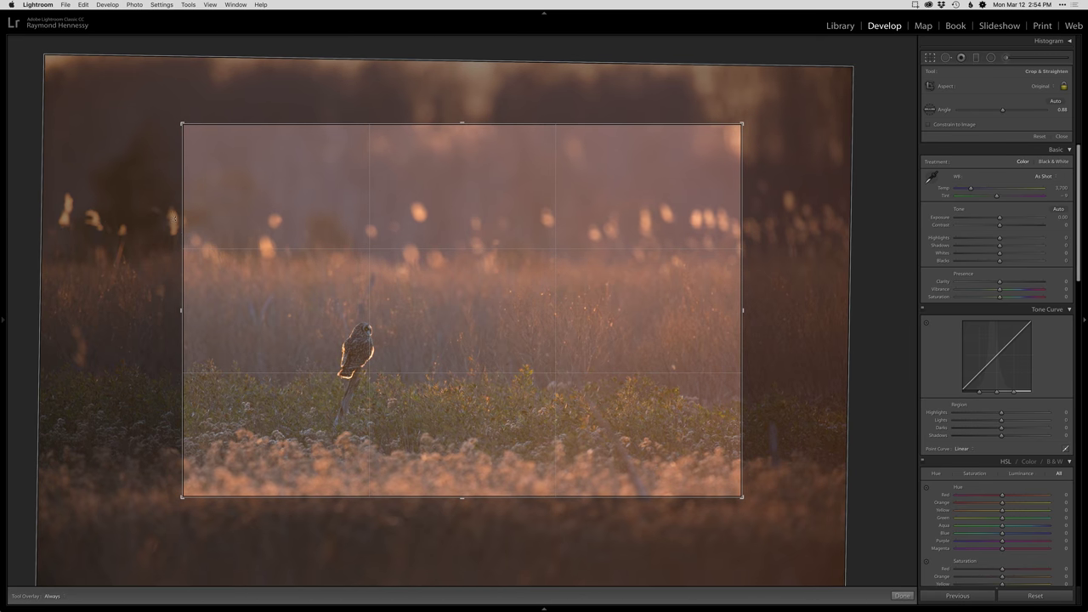
pyautogui.moveTo(433, 219); pyautogui.dragTo(431, 220)
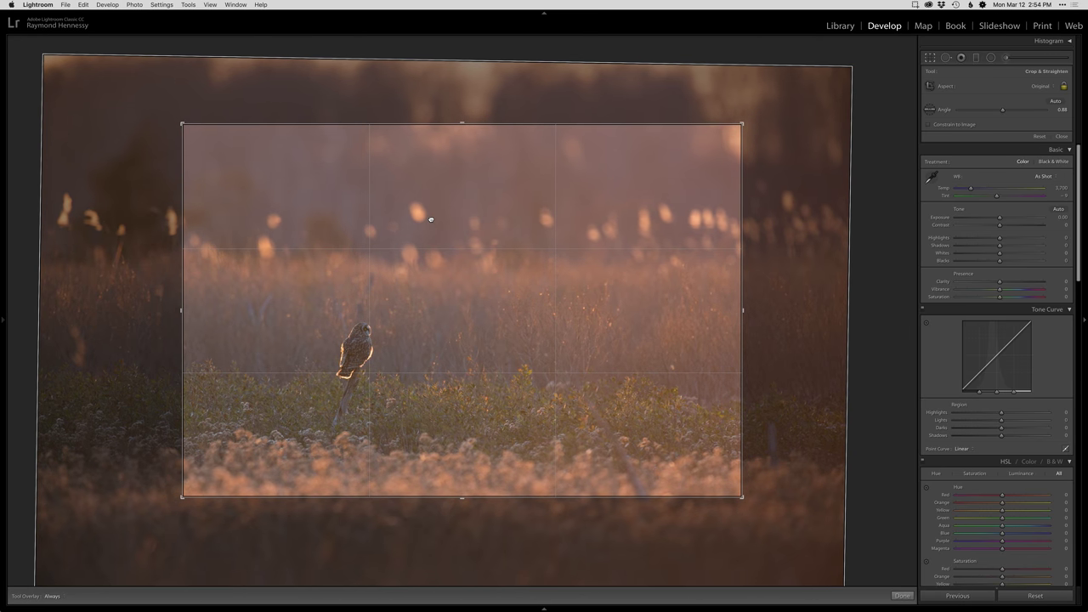
pyautogui.moveTo(778, 319); pyautogui.dragTo(778, 317)
pyautogui.press('Return')
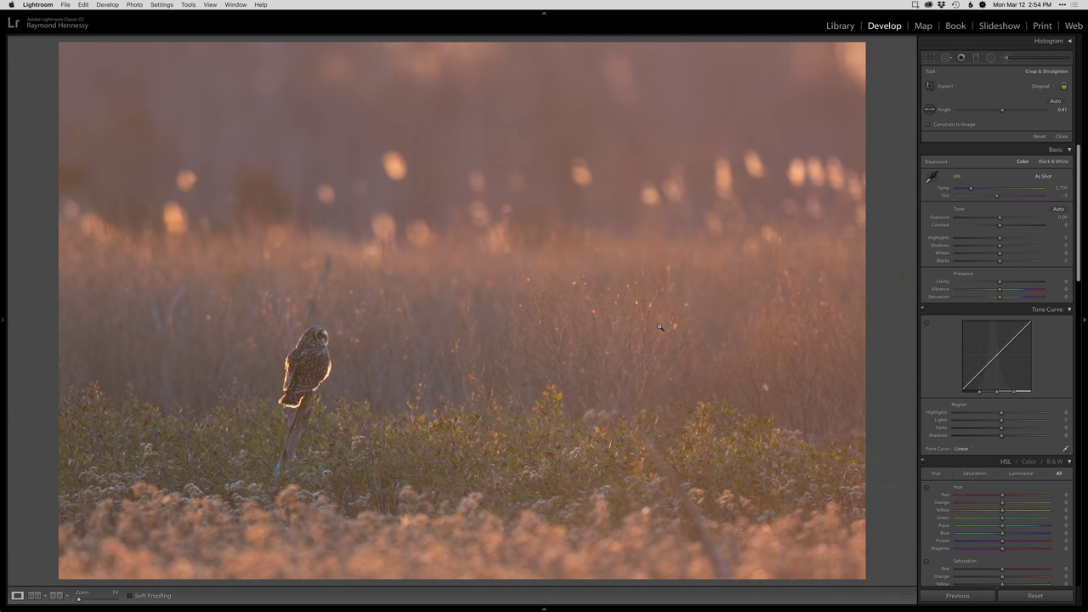
# - Set Temp to 4,800, Tint to -3, Exposure to +0.20, Shadows to +20, Blacks to -50 and the tone curve's Lights to +10
pyautogui.press('shift')
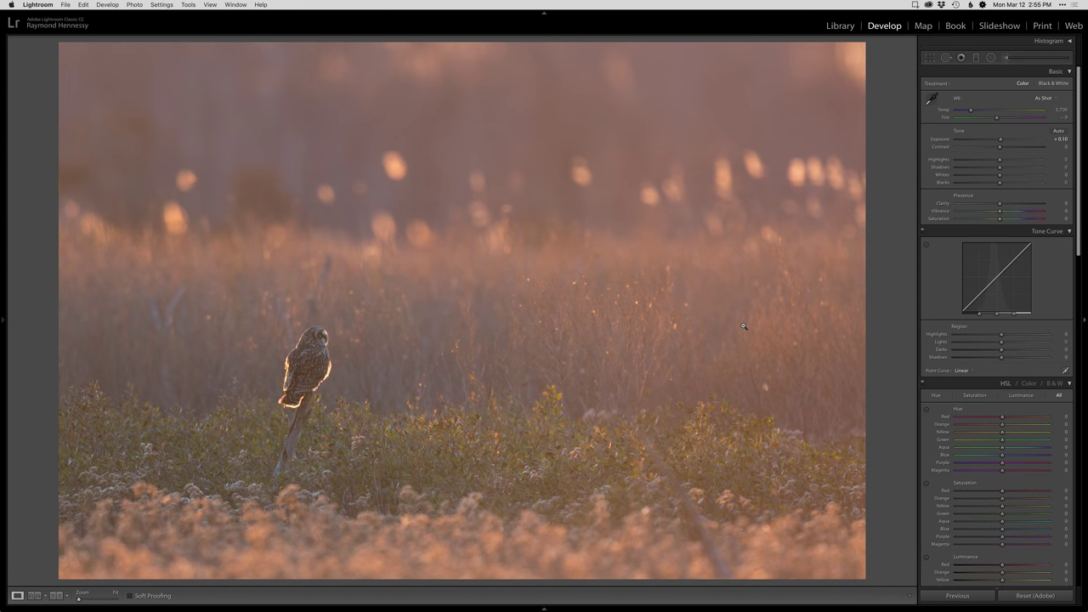
pyautogui.hotkey('shift', '-')
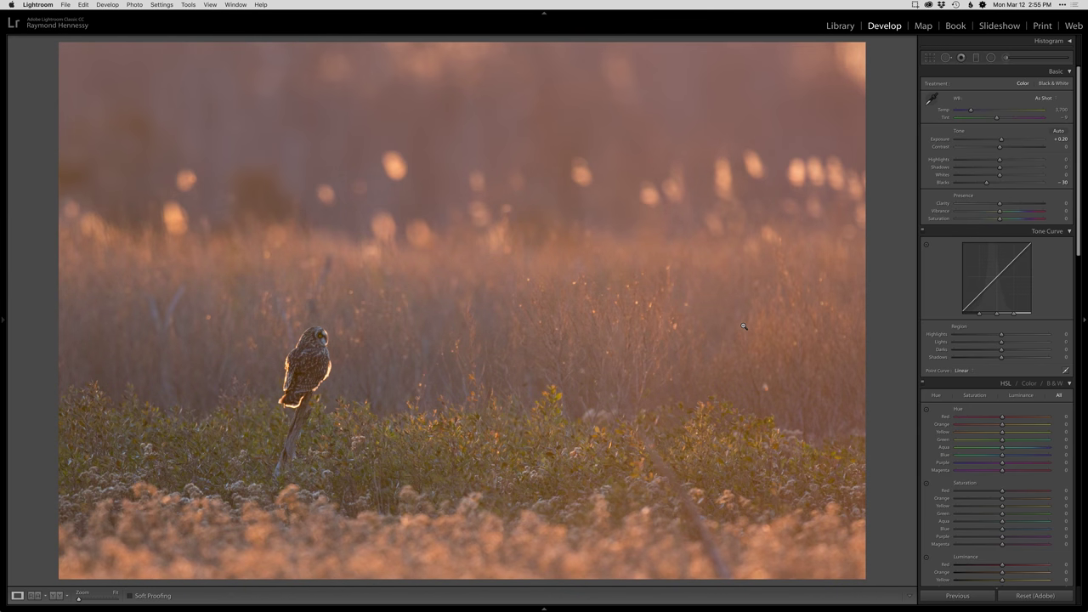
pyautogui.press('=')
pyautogui.press('=')
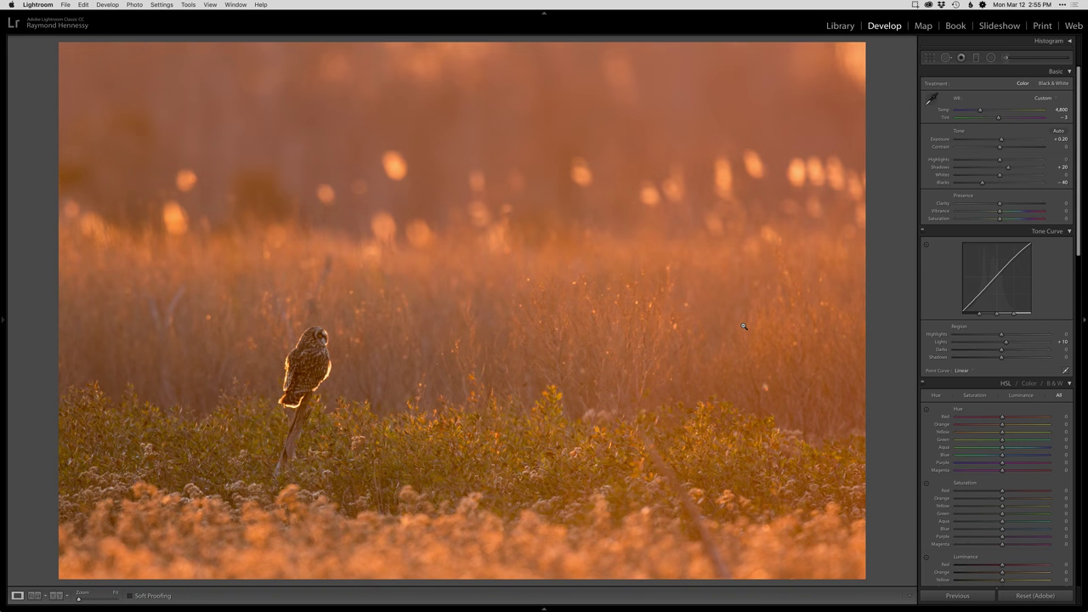
pyautogui.press('-')
pyautogui.press('-')
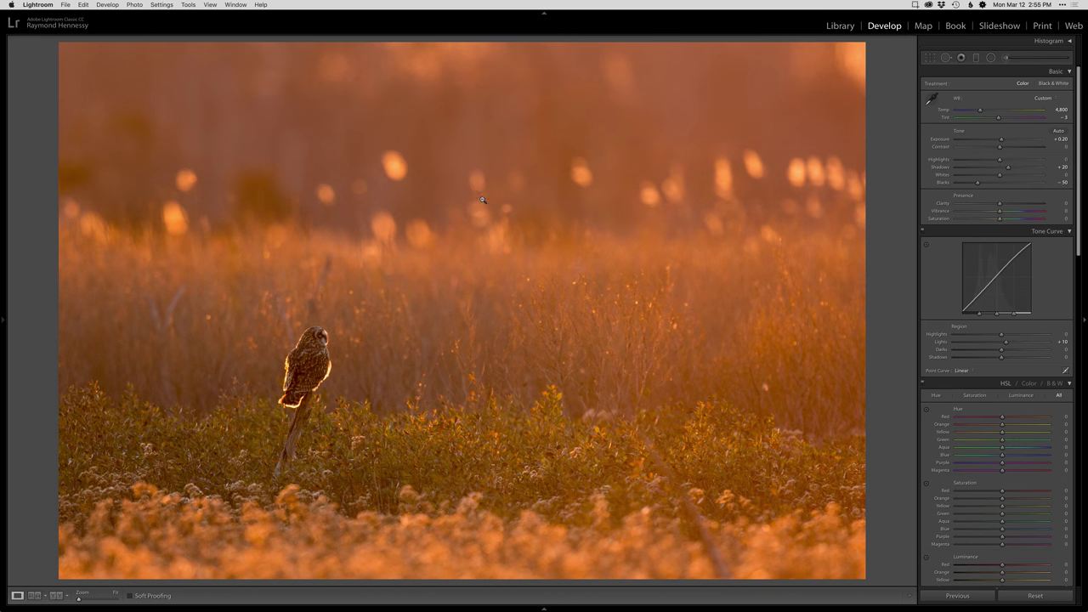
# - Darken the upper background and the foreground with two graduated filters at Exposure -0.20
pyautogui.press('m')
pyautogui.moveTo(452, 134); pyautogui.dragTo(451, 342)
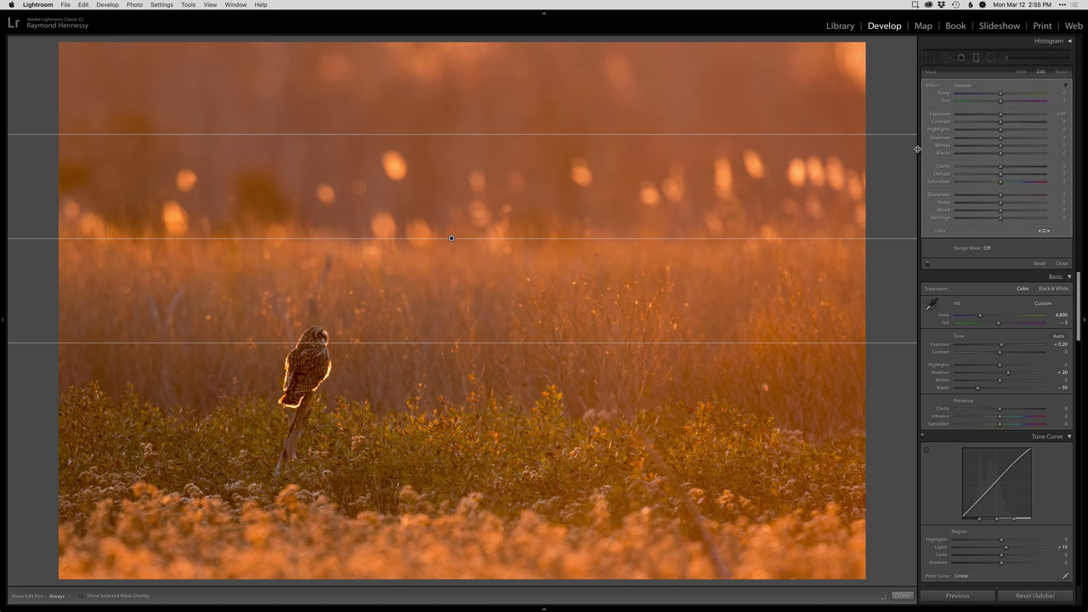
pyautogui.moveTo(1001, 114); pyautogui.dragTo(998, 117)
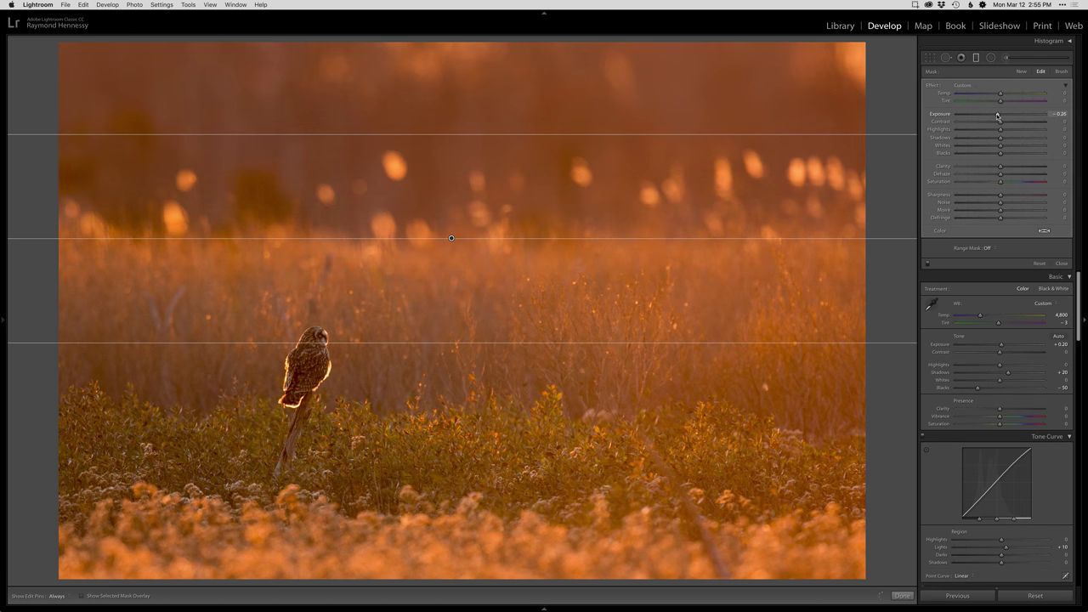
pyautogui.moveTo(464, 552); pyautogui.dragTo(463, 410)
pyautogui.press('m')
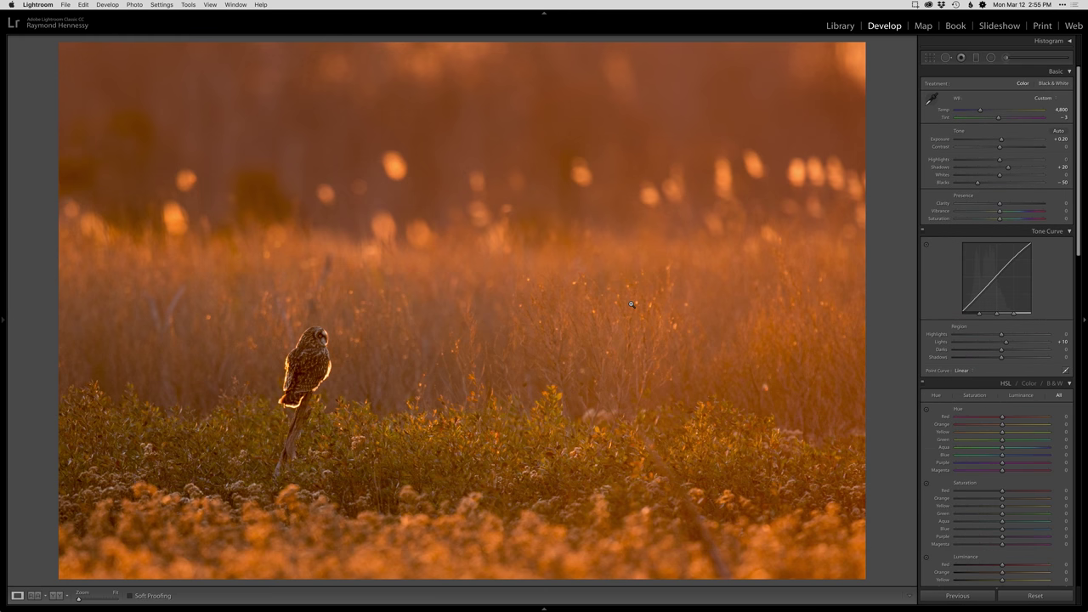
# - Open the edited photo in Photoshop and add an empty Retouch layer above the background
pyautogui.press('g')
pyautogui.press('super+e')
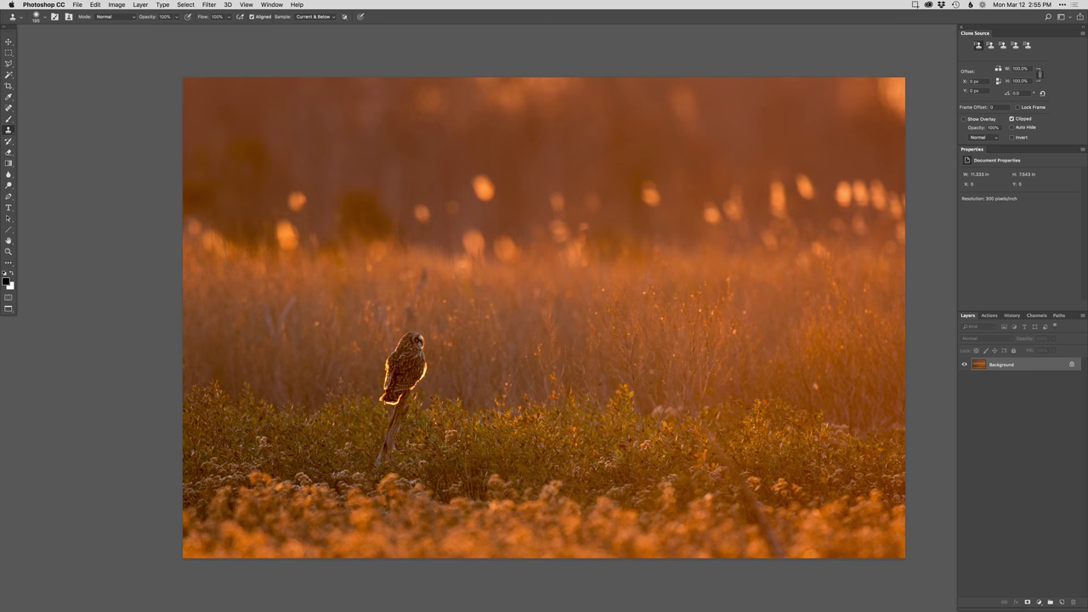
pyautogui.press('F2')
# - Clone out the dark diagonal stick in the right foreground and the pale branch in the reeds left of the owl
pyautogui.press('space')
pyautogui.moveTo(697, 509); pyautogui.dragTo(590, 466)
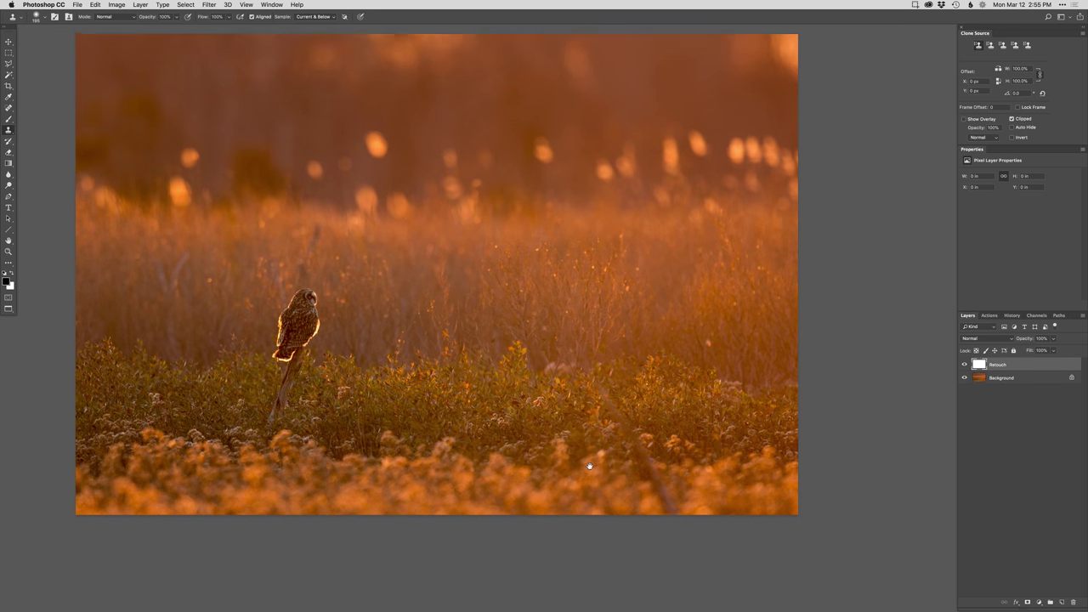
pyautogui.keyDown('alt'); pyautogui.click(644, 413); pyautogui.keyUp('alt')
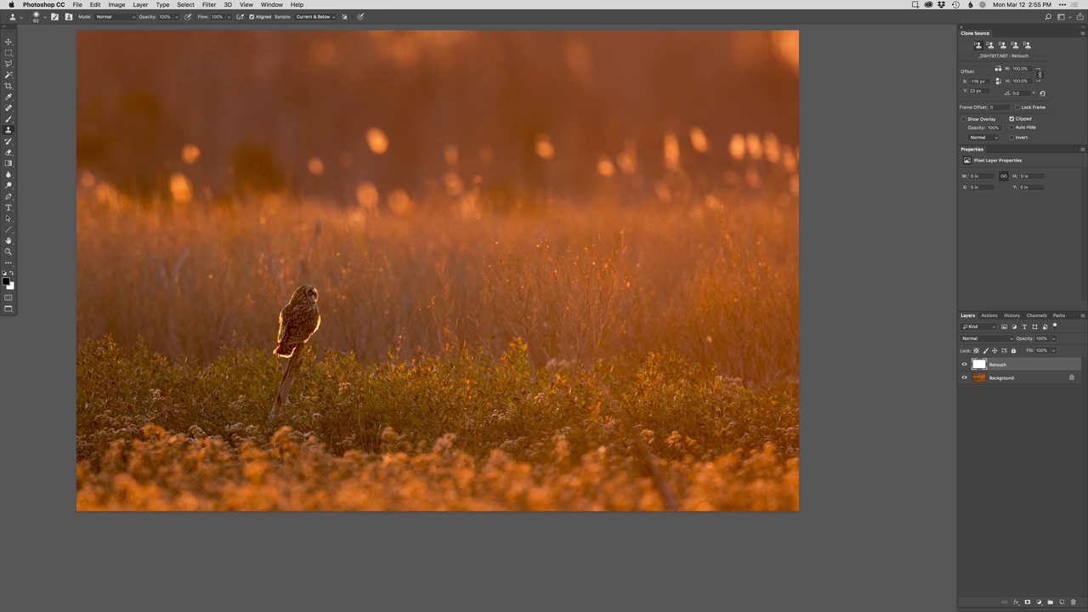
pyautogui.click(610, 396)
pyautogui.click(636, 442)
pyautogui.moveTo(647, 453); pyautogui.dragTo(673, 507)
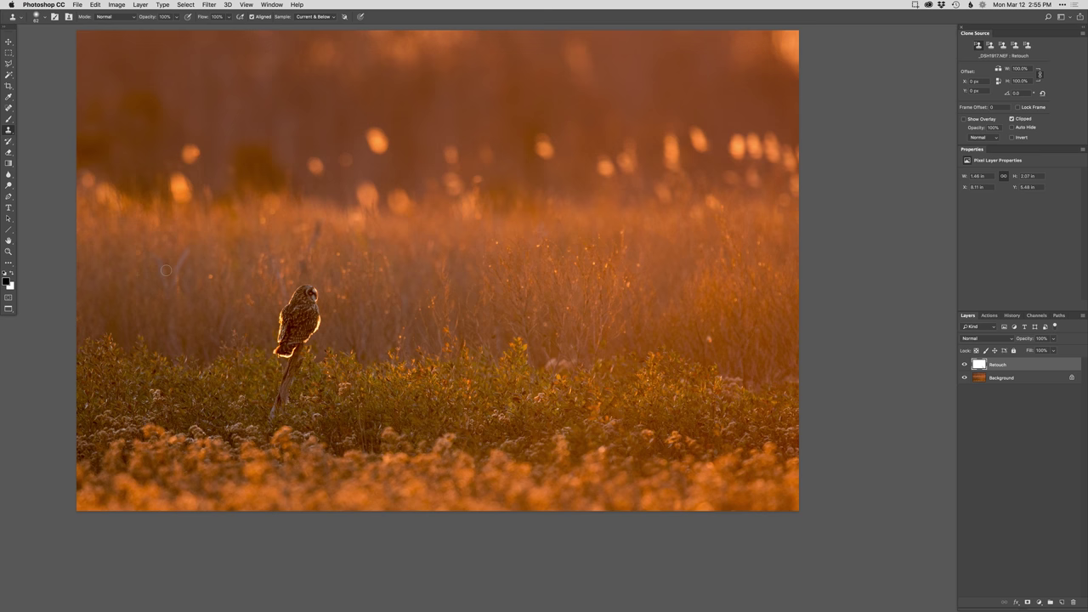
pyautogui.moveTo(166, 271); pyautogui.dragTo(146, 266)
pyautogui.moveTo(507, 367); pyautogui.dragTo(541, 397)
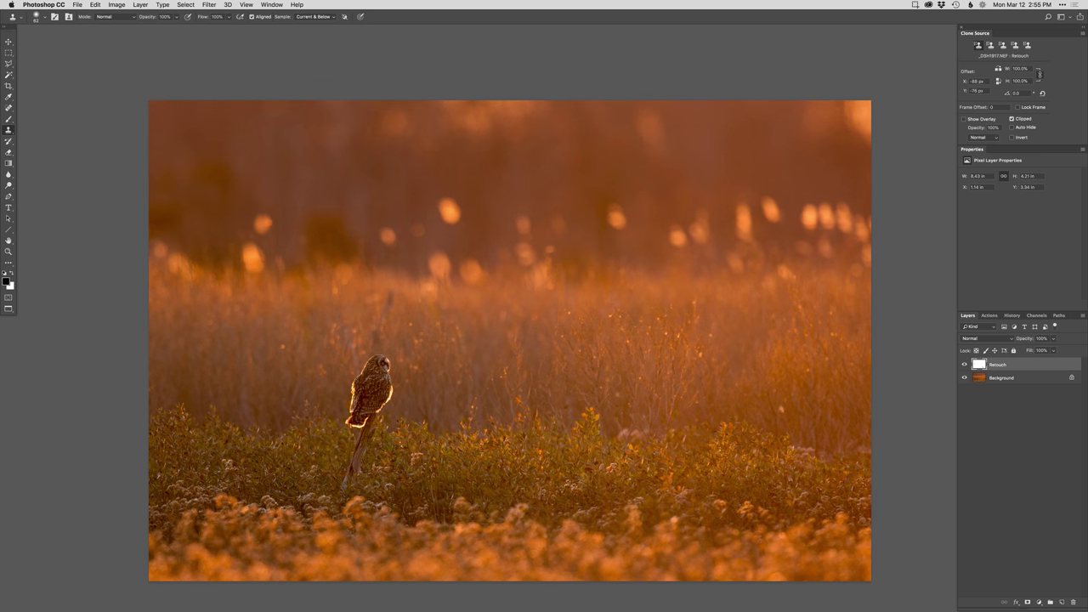
# - Clone over the bright patch in the photo's upper-right corner and other distracting spots in the background
pyautogui.moveTo(791, 177); pyautogui.dragTo(820, 178)
pyautogui.moveTo(863, 125); pyautogui.dragTo(855, 118)
pyautogui.keyDown('alt'); pyautogui.click(537, 159); pyautogui.keyUp('alt')
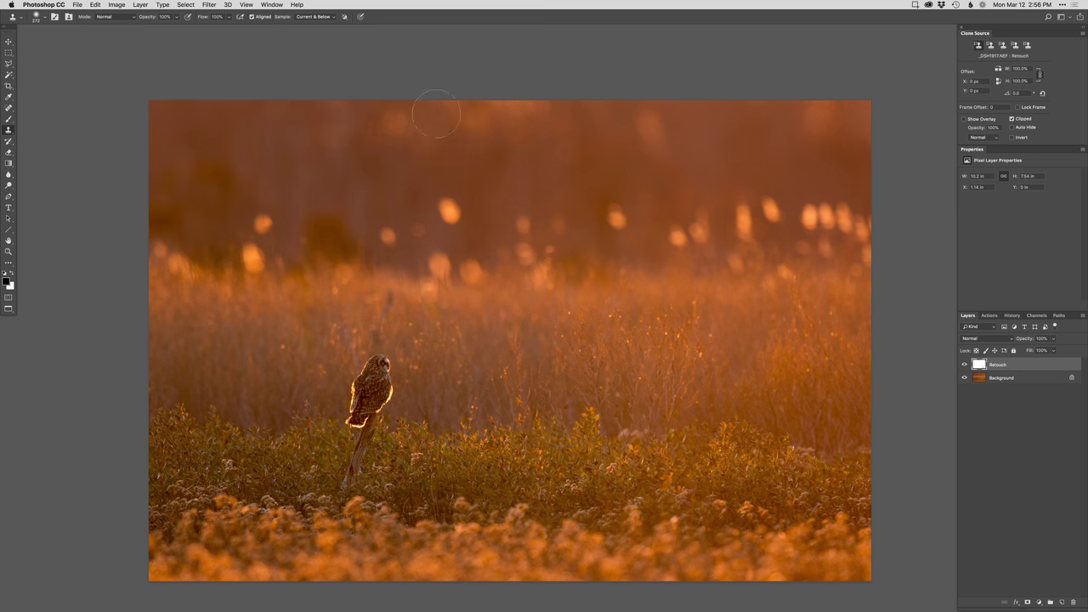
pyautogui.moveTo(592, 213); pyautogui.dragTo(585, 214)
pyautogui.moveTo(583, 229); pyautogui.dragTo(578, 233)
pyautogui.moveTo(615, 396); pyautogui.dragTo(580, 379)
# - Add a Curves adjustment layer and pull its RGB curve down to darken the whole image
pyautogui.press('super+shift+m')
pyautogui.press('Return')
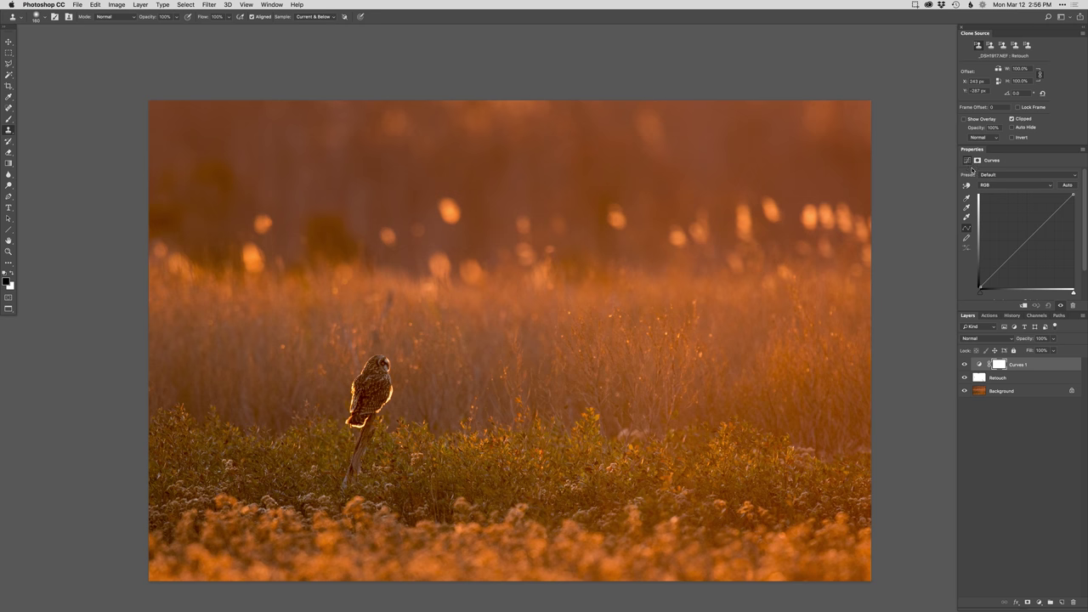
pyautogui.moveTo(1052, 216); pyautogui.dragTo(1053, 219)
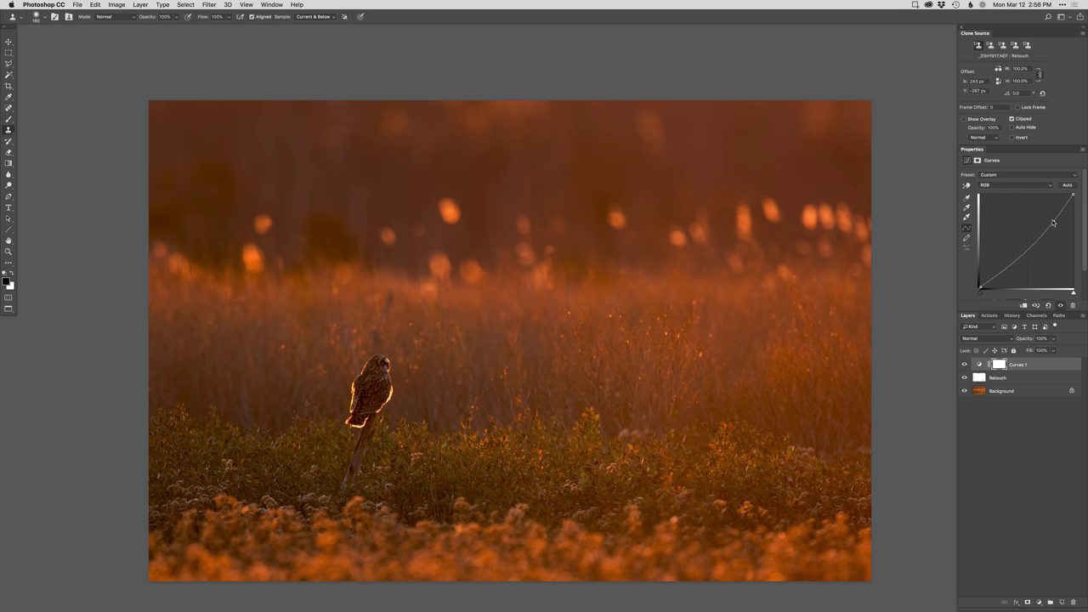
# - Invert the Curves 1 mask to black and paint a closed white outline around the owl with a small hard brush
pyautogui.press('super+i')
pyautogui.press('b')
pyautogui.scroll(5, 316, 403)
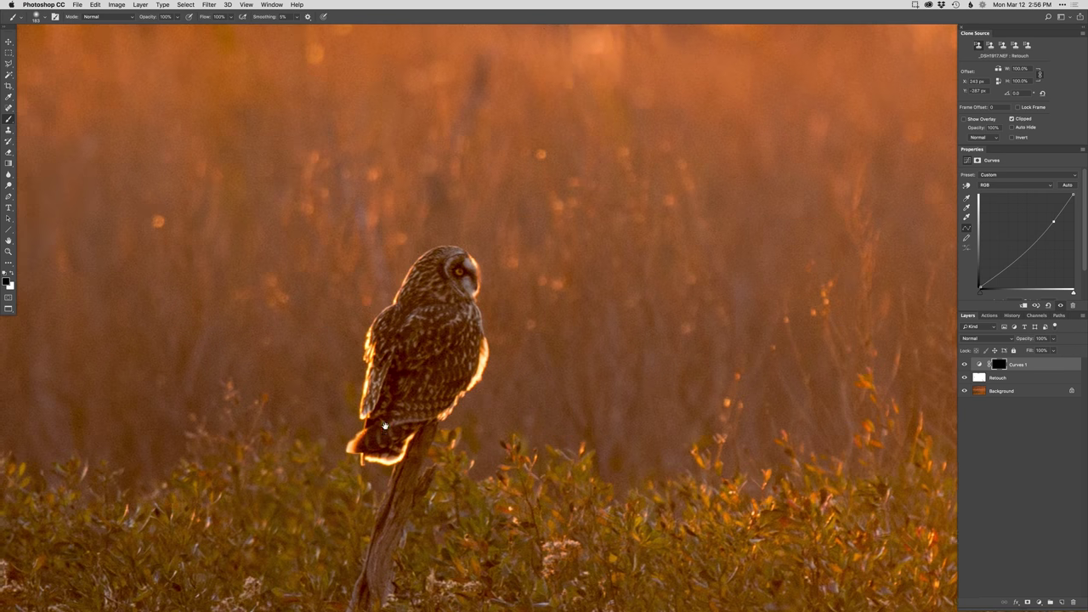
pyautogui.rightClick(441, 431)
pyautogui.doubleClick(445, 451)
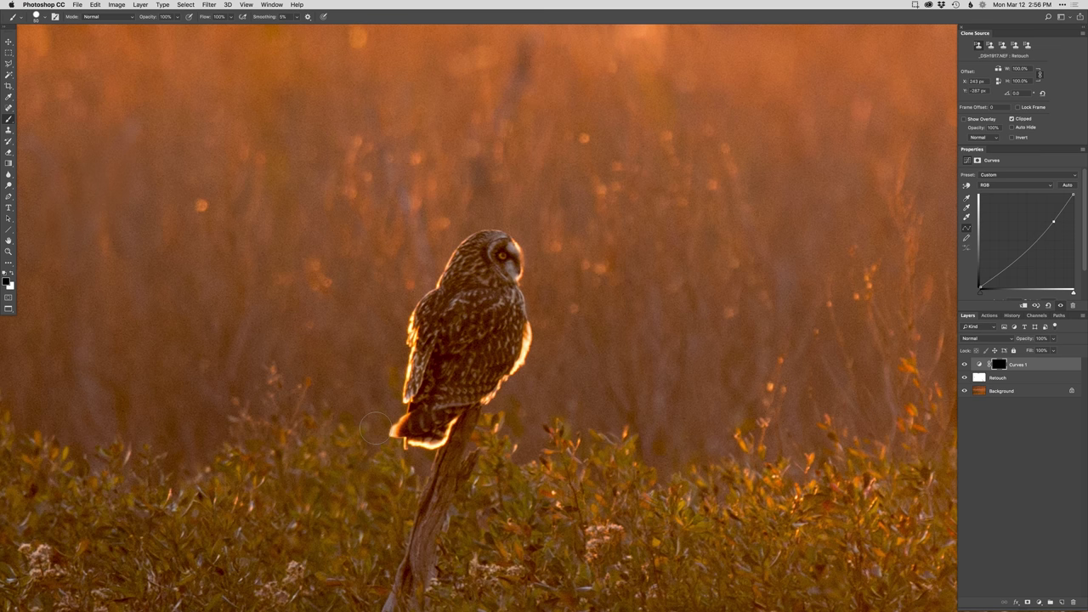
pyautogui.moveTo(379, 430); pyautogui.dragTo(358, 430)
pyautogui.press('x')
pyautogui.press('x')
pyautogui.press('x')
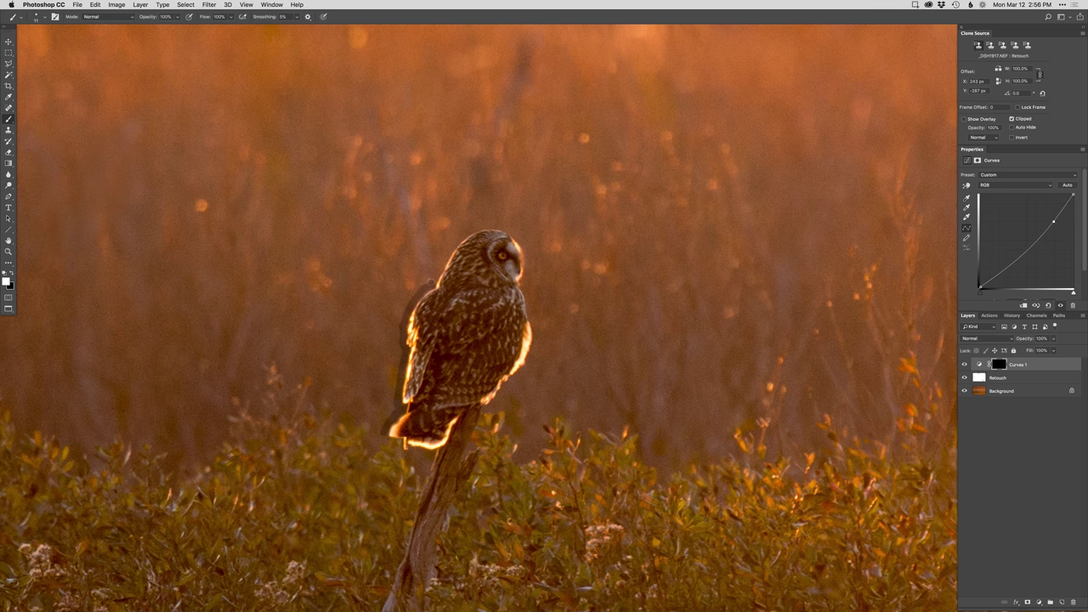
pyautogui.moveTo(435, 275)
pyautogui.mouseDown()
pyautogui.moveTo(473, 226)
pyautogui.moveTo(506, 219)
pyautogui.moveTo(527, 250)
pyautogui.moveTo(537, 354)
pyautogui.moveTo(441, 453)
pyautogui.moveTo(384, 438)
pyautogui.mouseUp()
pyautogui.press('x')
pyautogui.press('x')
# - Fill the Curves 1 mask outside the owl's outline with white, leaving only the owl's silhouette black
pyautogui.keyDown('alt'); pyautogui.click(999, 363); pyautogui.keyUp('alt')
pyautogui.press('w')
pyautogui.click(588, 417)
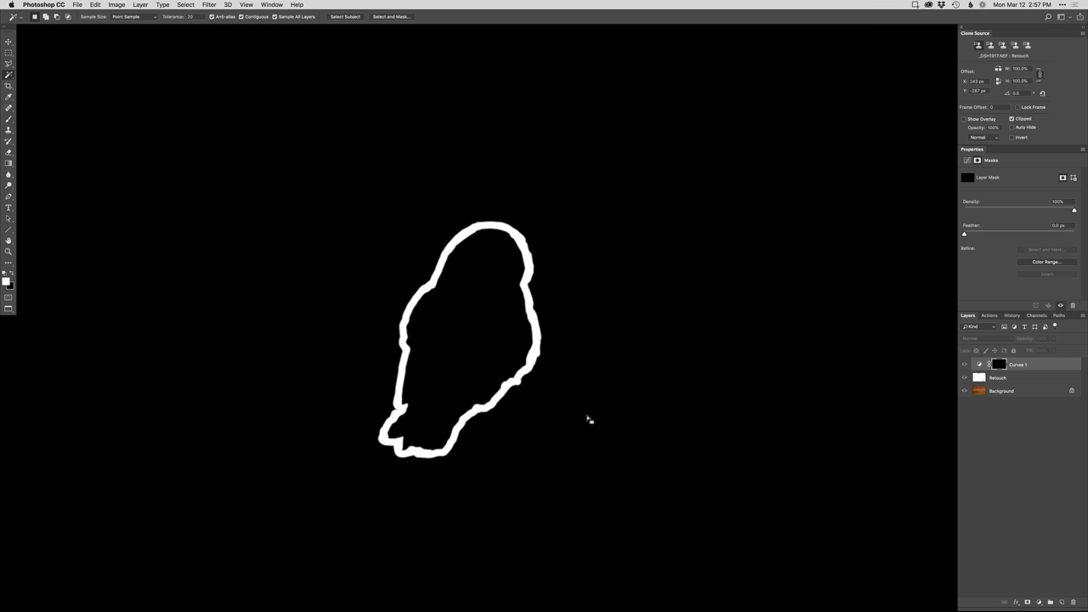
pyautogui.press('F6')
pyautogui.press('Return')
pyautogui.hotkey('alt', 'BackSpace')
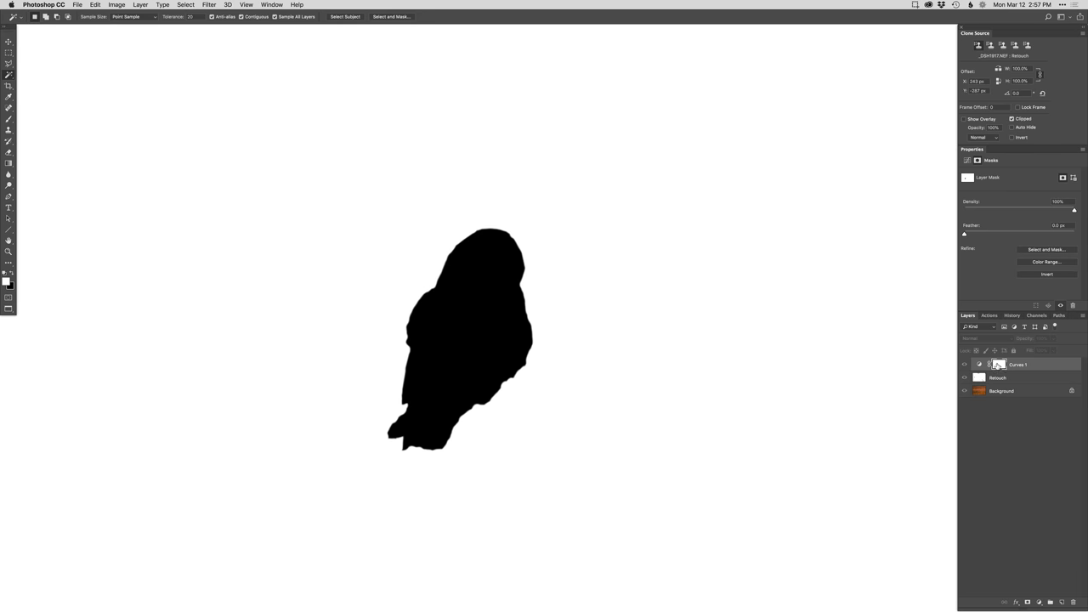
pyautogui.keyDown('alt'); pyautogui.click(999, 364); pyautogui.keyUp('alt')
# - Compare the full image with the Curves 1 darkening hidden and shown
pyautogui.press('super+0')
pyautogui.press('super+minus')
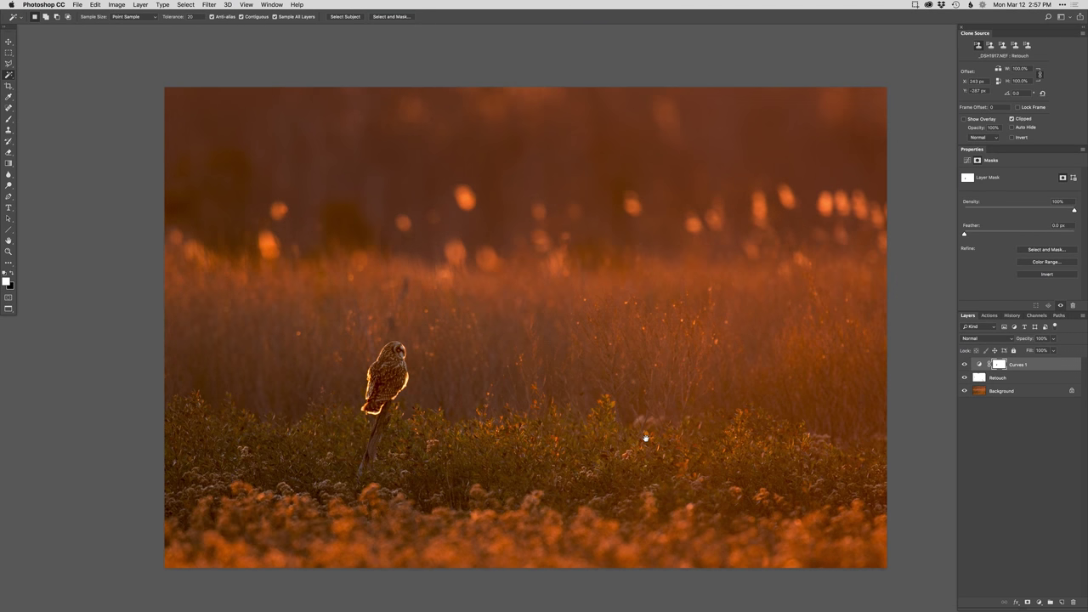
pyautogui.click(964, 364)
pyautogui.click(964, 364)
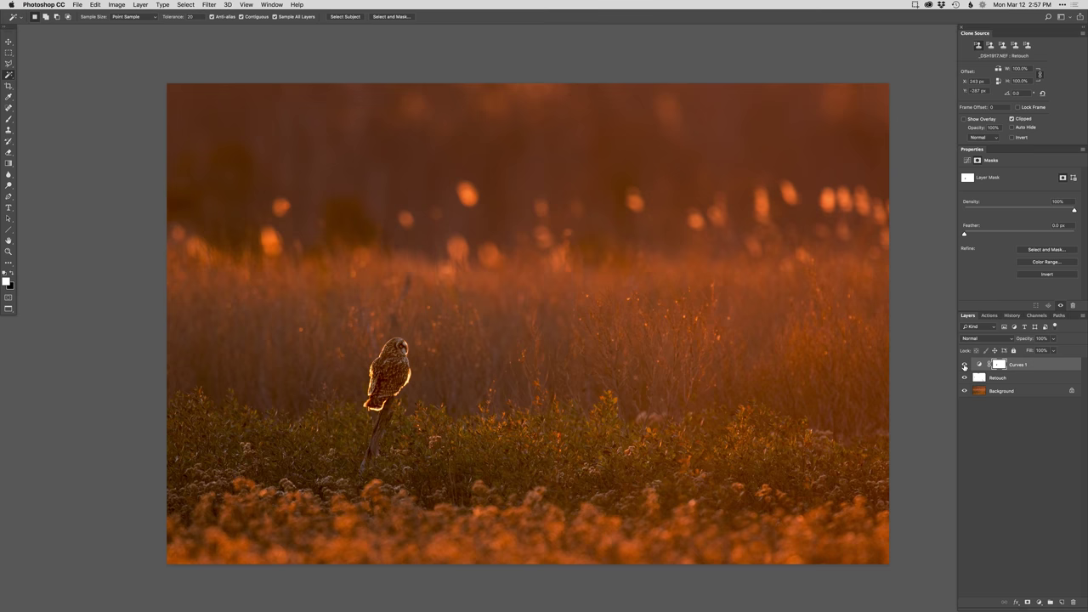
pyautogui.click(964, 364)
pyautogui.click(964, 363)
# - Add a second Curves layer masked to the owl only, raising the highlights and lowering the shadows for contrast
pyautogui.keyDown('super'); pyautogui.click(999, 365); pyautogui.keyUp('super')
pyautogui.press('super+shift+i')
pyautogui.press('super+m')
pyautogui.press('Return')
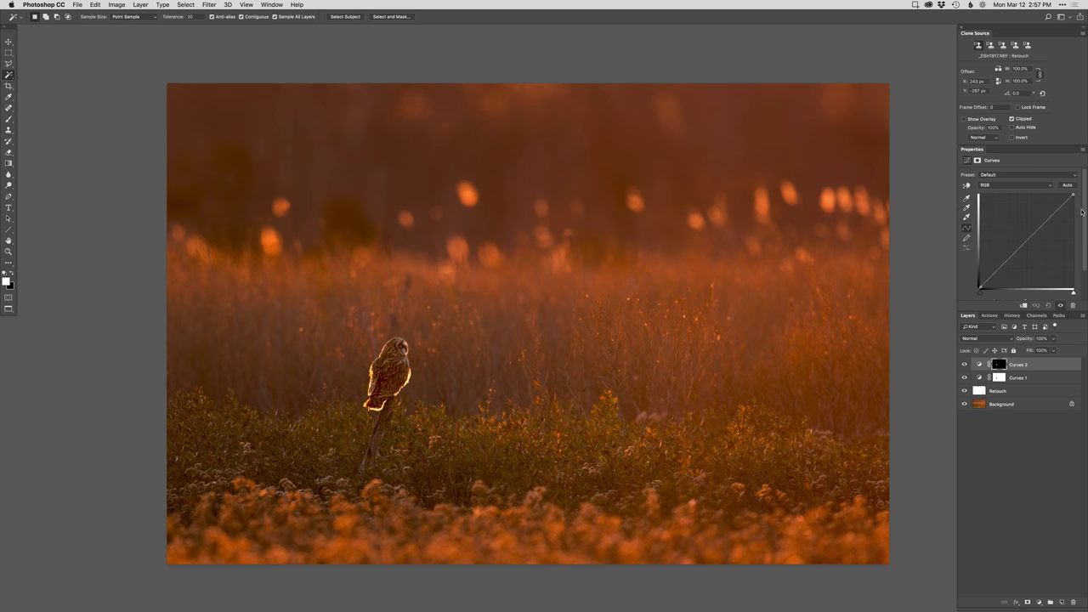
pyautogui.moveTo(1047, 221); pyautogui.dragTo(1048, 216)
pyautogui.moveTo(1003, 266); pyautogui.dragTo(1001, 269)
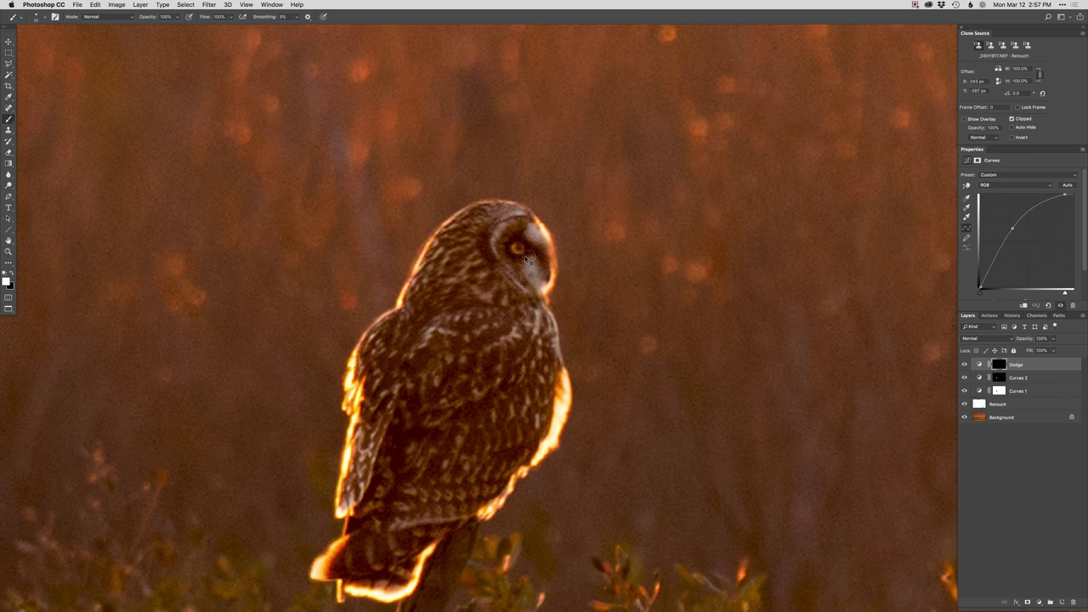
# - Brighten the owl's eye by painting white on the Dodge layer's mask with a small brush
pyautogui.rightClick(525, 257)
pyautogui.click(542, 313)
pyautogui.moveTo(513, 250); pyautogui.dragTo(458, 249)
pyautogui.press('super+minus')
pyautogui.press('super+minus')
pyautogui.press('super+minus')
pyautogui.press('super+minus')
pyautogui.moveTo(553, 372); pyautogui.dragTo(464, 381)
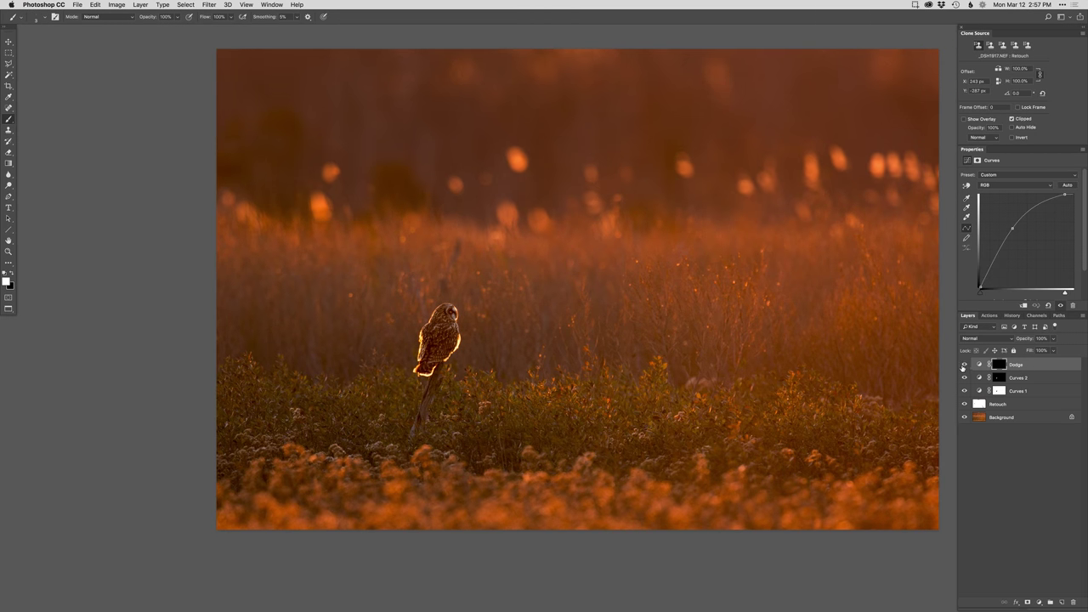
# - Compare the owl with the Dodge layer hidden and shown, both close up and in the full image
pyautogui.click(963, 366)
pyautogui.click(963, 366)
pyautogui.moveTo(474, 355)
pyautogui.mouseDown()
pyautogui.moveTo(498, 366)
pyautogui.moveTo(499, 379)
pyautogui.mouseUp()
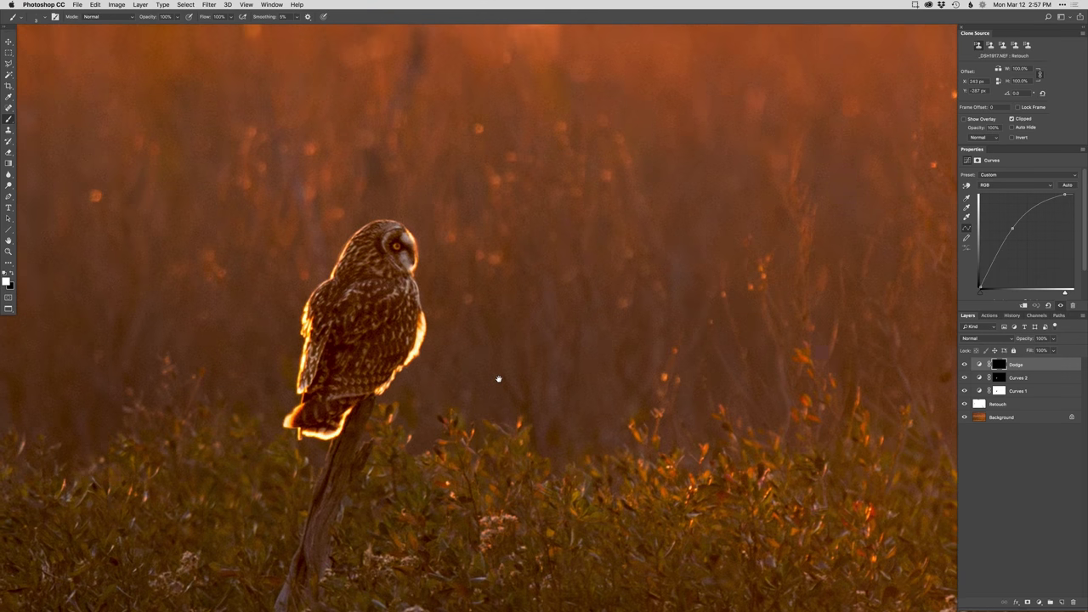
pyautogui.scroll(-2, 498, 378)
pyautogui.click(964, 365)
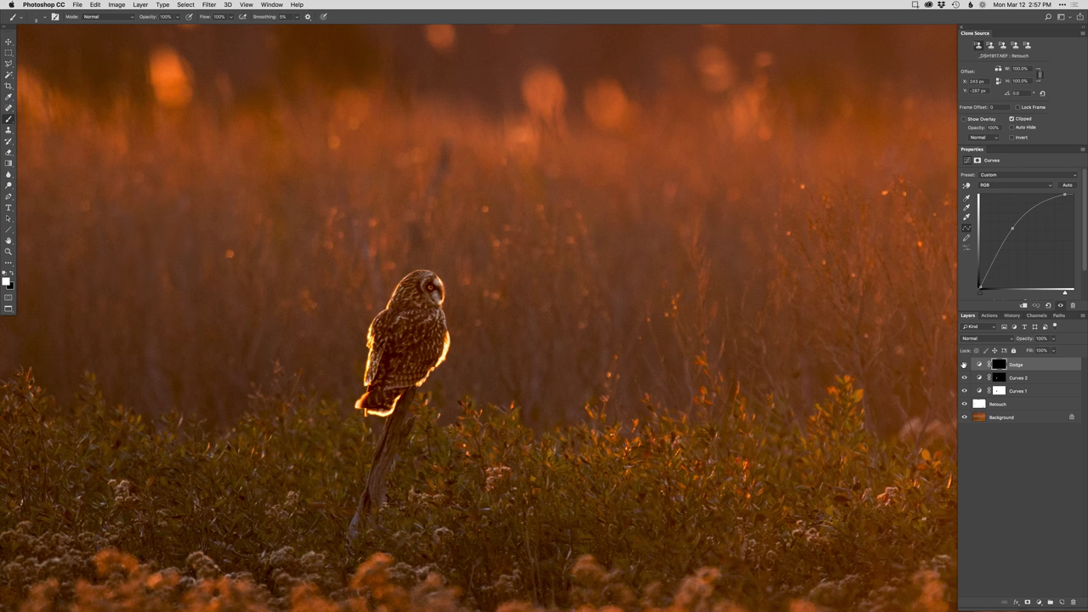
pyautogui.click(964, 365)
pyautogui.moveTo(356, 368)
pyautogui.mouseDown()
pyautogui.moveTo(463, 174)
pyautogui.moveTo(457, 249)
pyautogui.mouseUp()
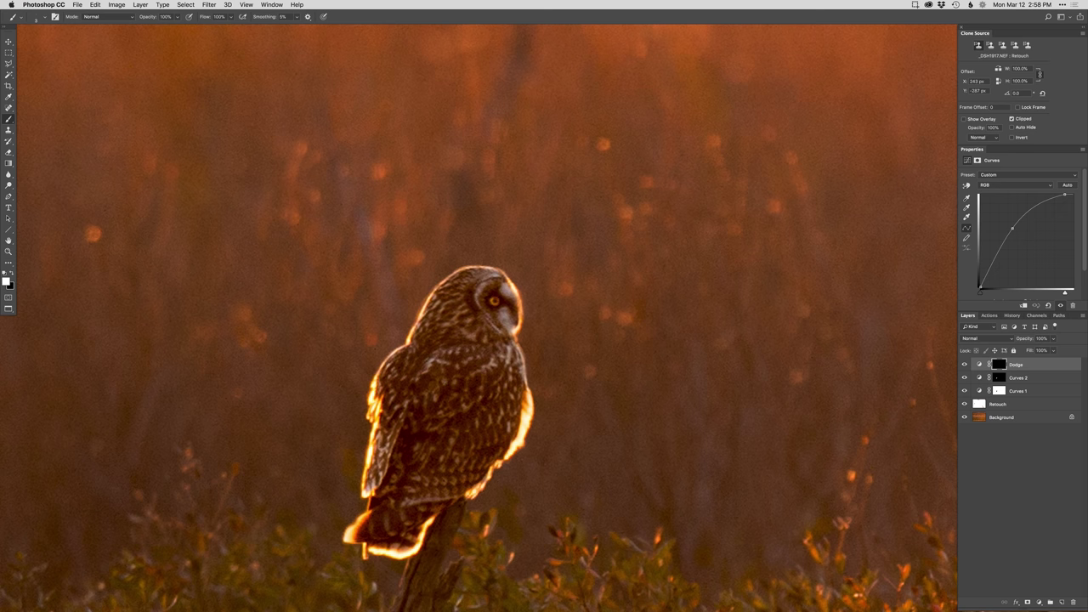
pyautogui.press('super+0')
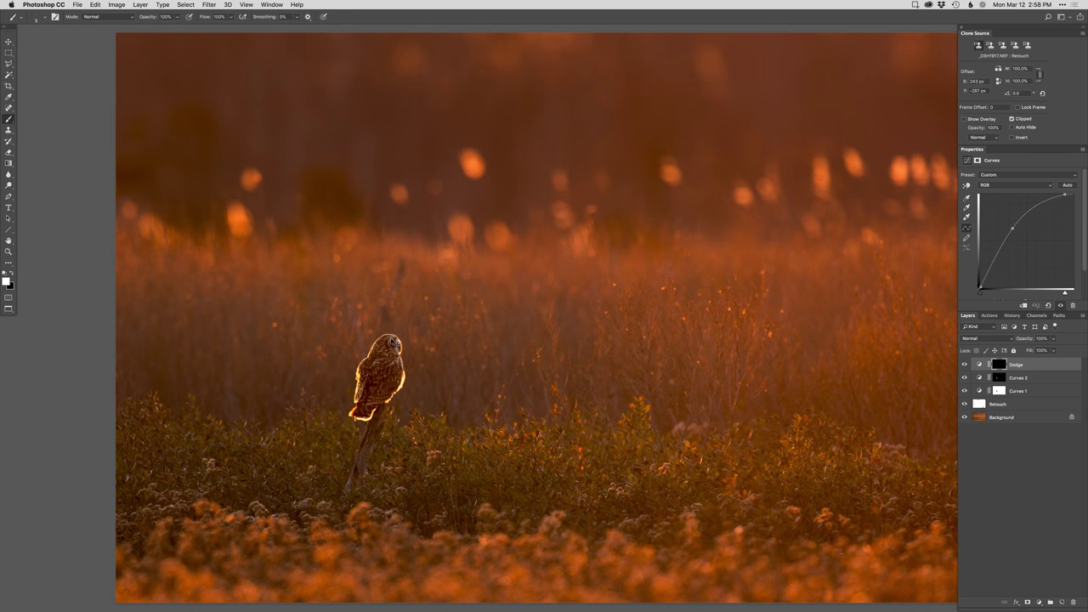
# - Add a Curves layer above the Retouch layer and adjust its blue and red channels to give the scene a warmer color
pyautogui.press('super+minus')
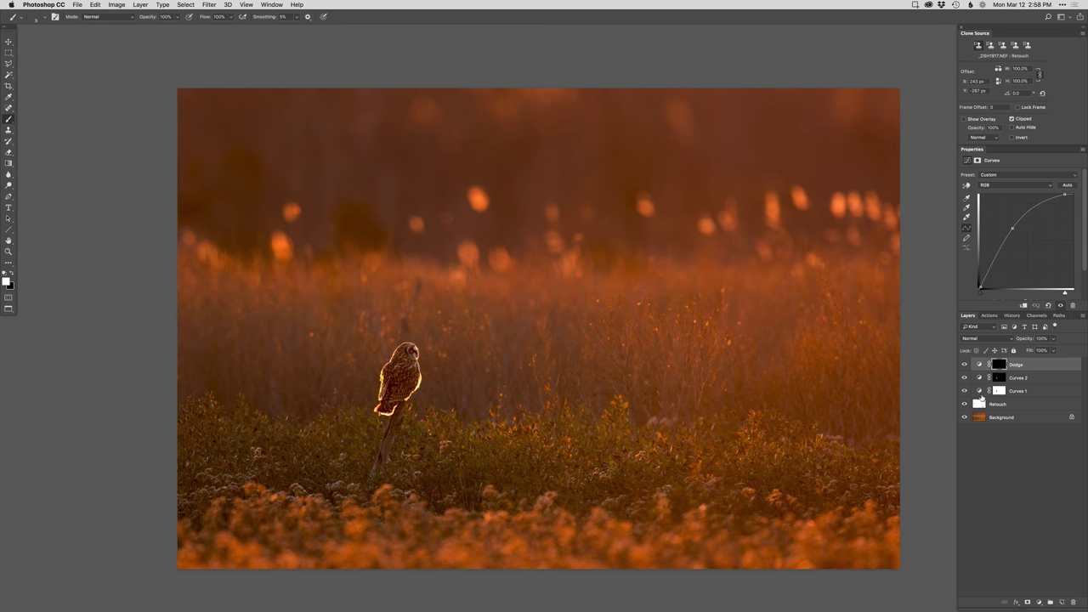
pyautogui.click(983, 405)
pyautogui.press('super+m')
pyautogui.press('Return')
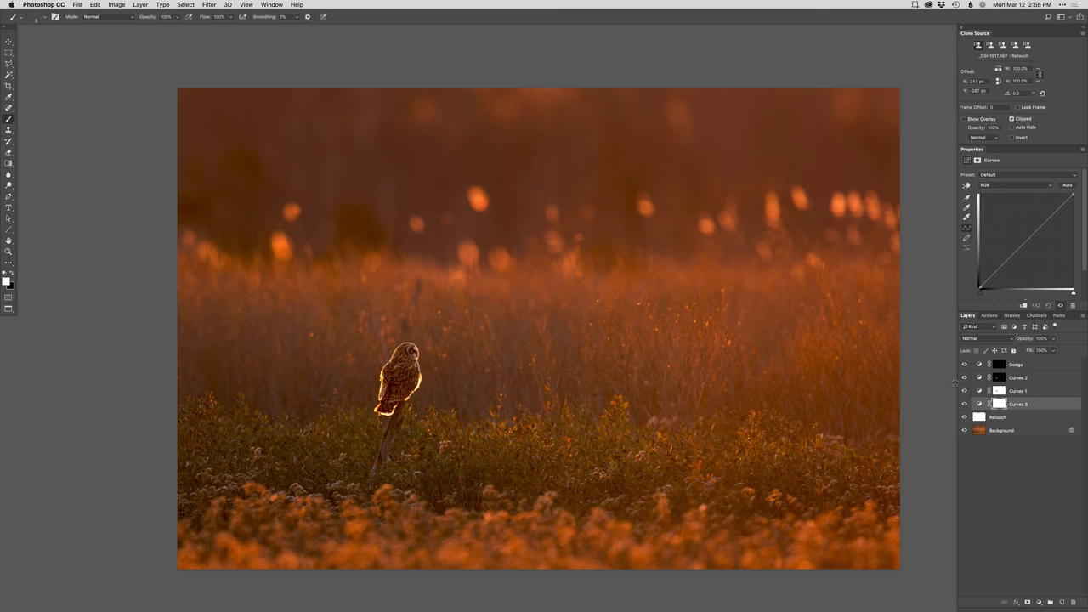
pyautogui.hotkey('alt', '5')
pyautogui.moveTo(1040, 231); pyautogui.dragTo(1044, 228)
pyautogui.hotkey('alt', '3')
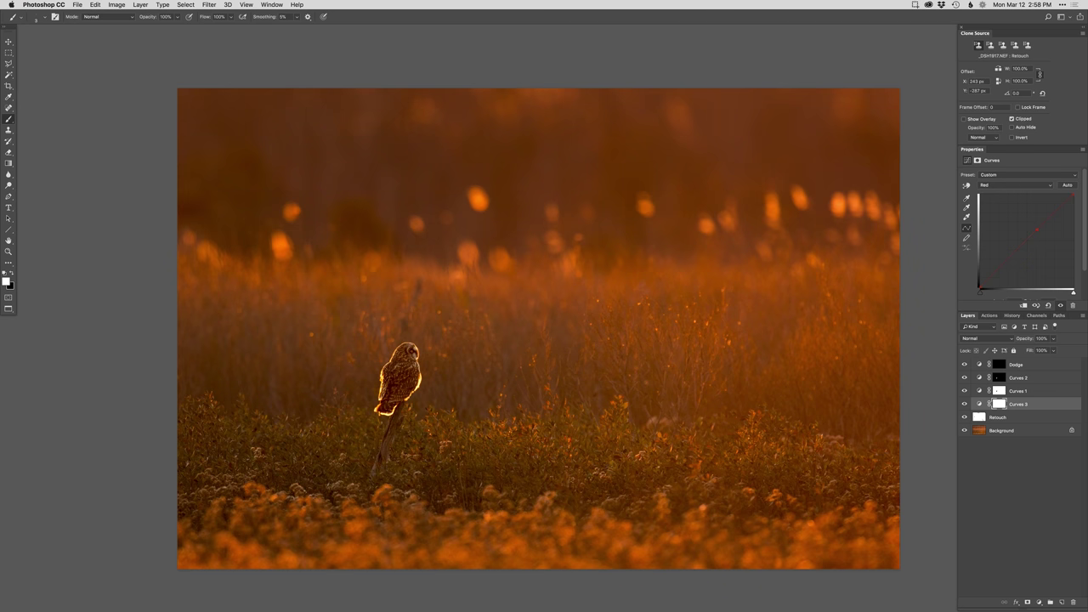
# - Remove the color shift from the owl by painting black on the Curves 3 mask with a soft round brush
pyautogui.click(999, 404)
pyautogui.rightClick(419, 368)
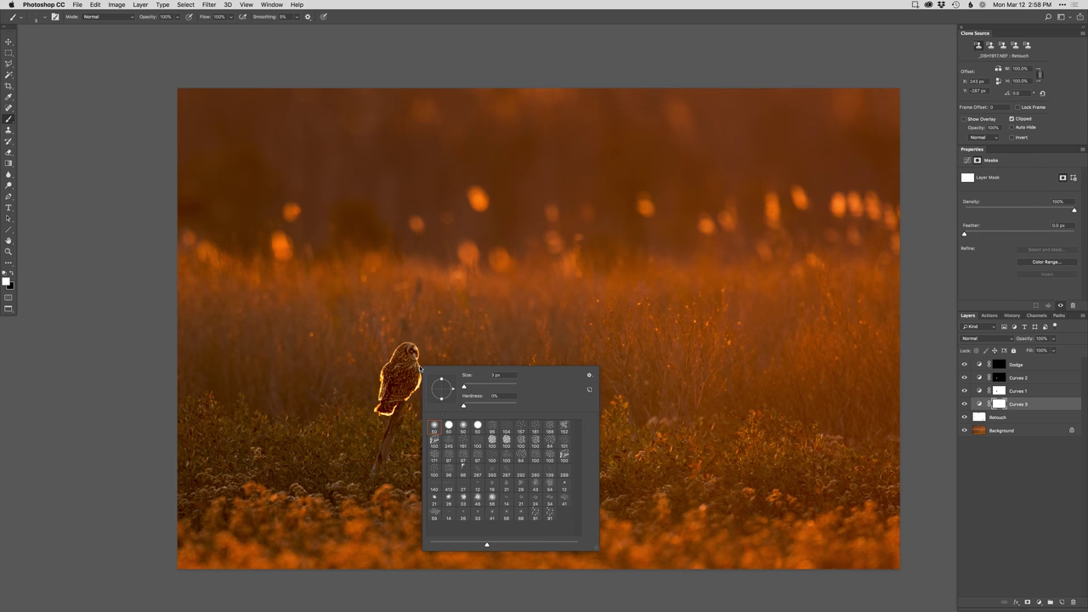
pyautogui.click(436, 425)
pyautogui.moveTo(395, 420)
pyautogui.mouseDown()
pyautogui.moveTo(404, 420)
pyautogui.moveTo(406, 357)
pyautogui.moveTo(402, 403)
pyautogui.moveTo(407, 378)
pyautogui.mouseUp()
pyautogui.press('x')
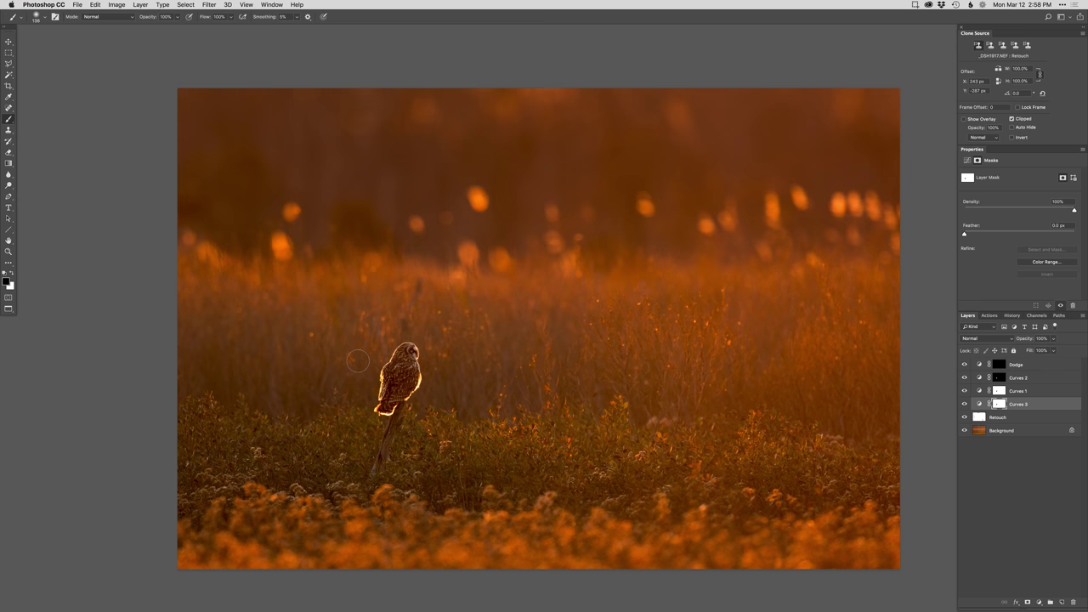
# - Add a Curves layer above Curves 3, deepen its shadows by moving the black point inward, and invert its mask
pyautogui.press('super+m')
pyautogui.press('Return')
pyautogui.hotkey('shift', 'Right')
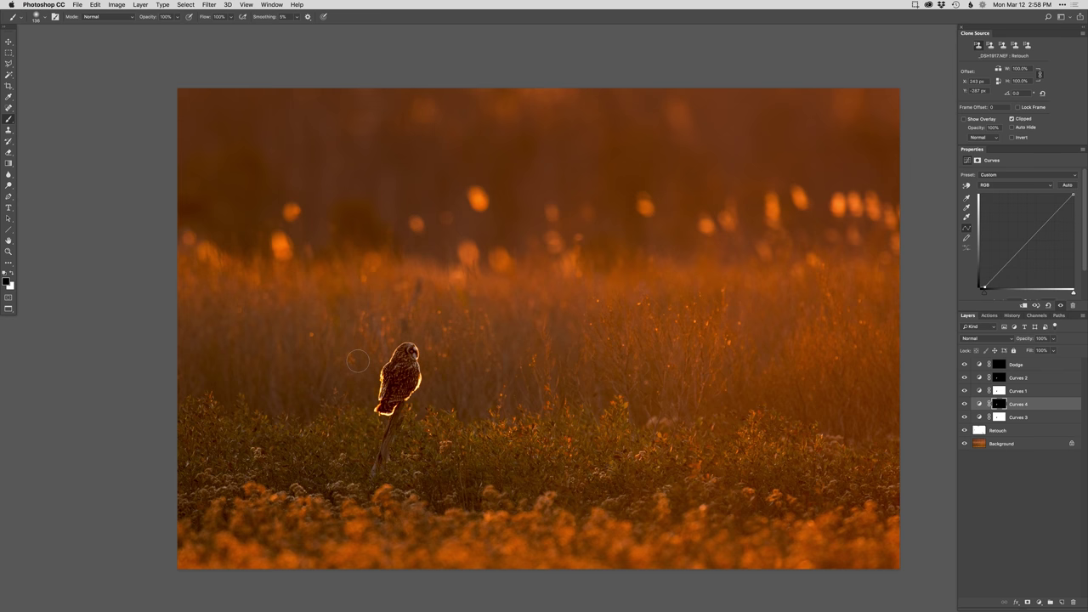
pyautogui.hotkey('ctrl', 'i')
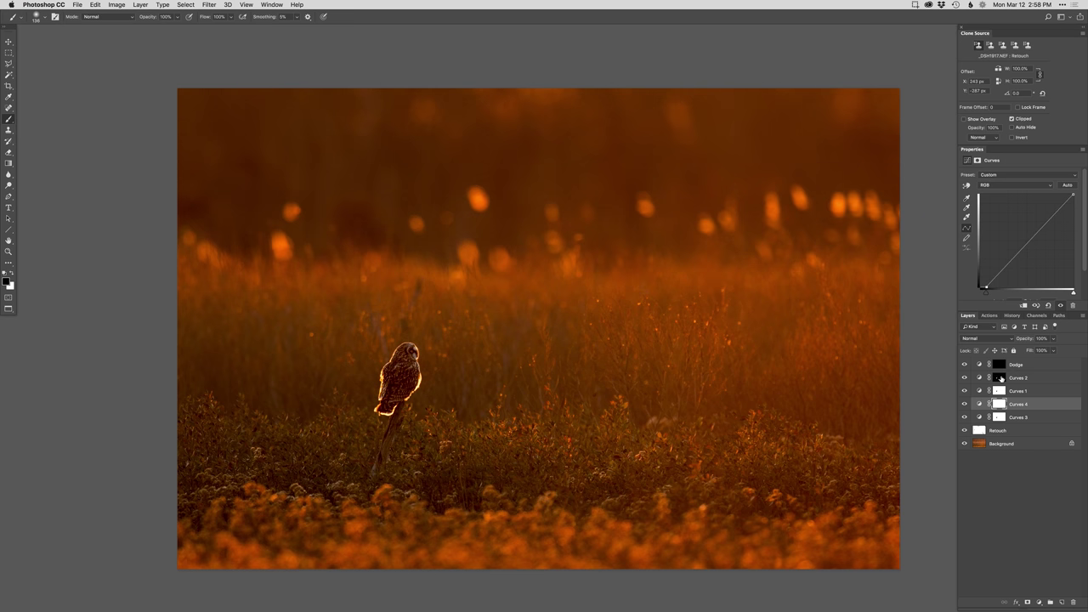
# - Keep the owl from darkening by painting black over it on the Curves 4 mask
pyautogui.keyDown('super'); pyautogui.click(1000, 379); pyautogui.keyUp('super')
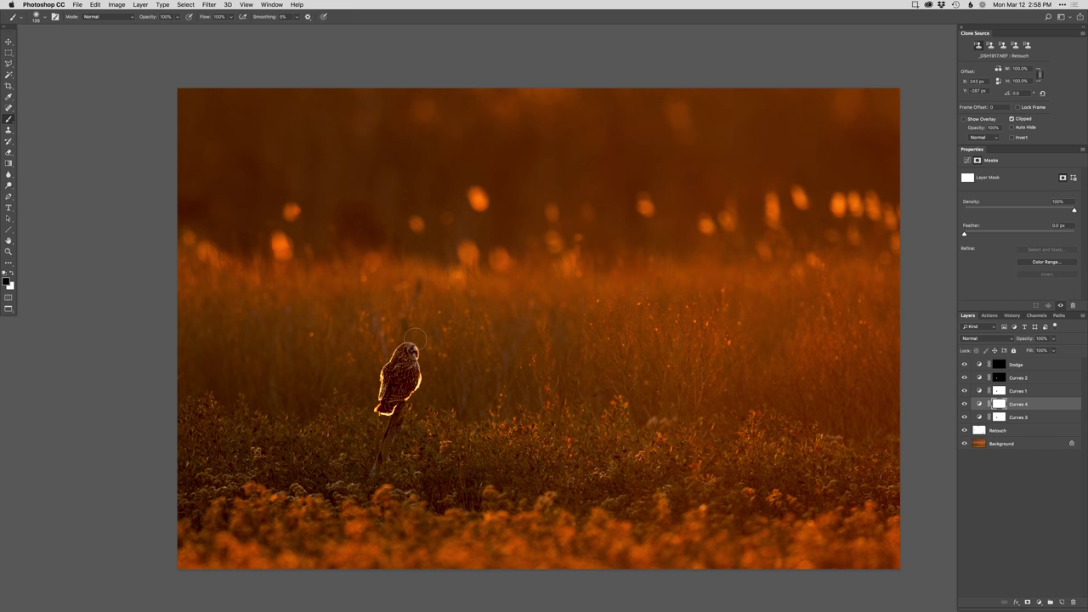
pyautogui.moveTo(376, 410)
pyautogui.mouseDown()
pyautogui.moveTo(418, 381)
pyautogui.moveTo(404, 363)
pyautogui.moveTo(392, 423)
pyautogui.mouseUp()
pyautogui.keyDown('alt'); pyautogui.keyDown('super'); pyautogui.click(430, 403); pyautogui.keyUp('super'); pyautogui.keyUp('alt')
pyautogui.keyDown('super'); pyautogui.click(430, 402); pyautogui.keyUp('super')
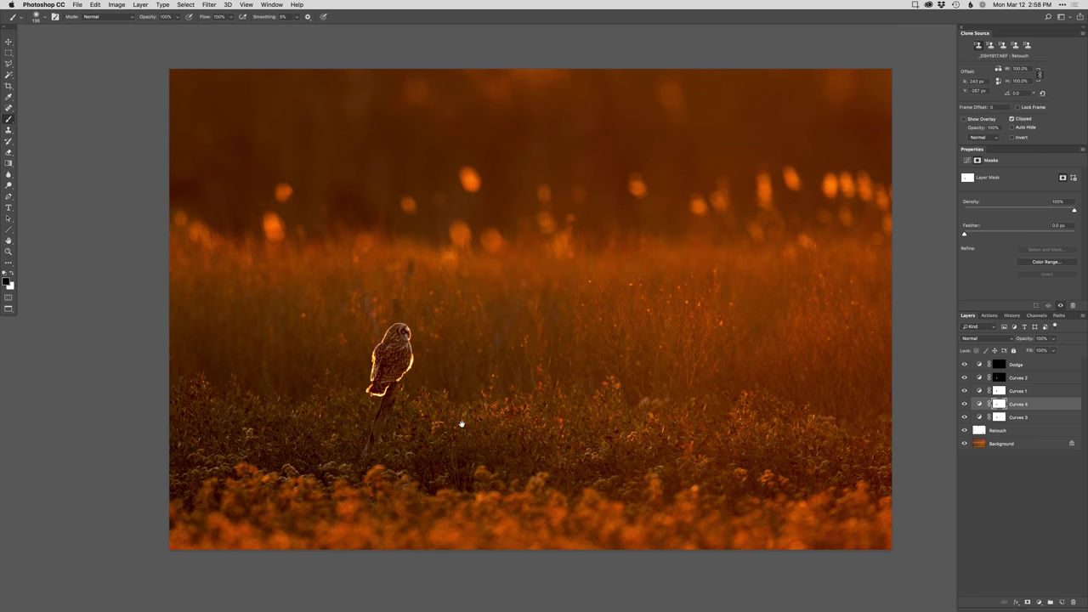
pyautogui.moveTo(613, 405); pyautogui.dragTo(622, 411)
pyautogui.press('v')
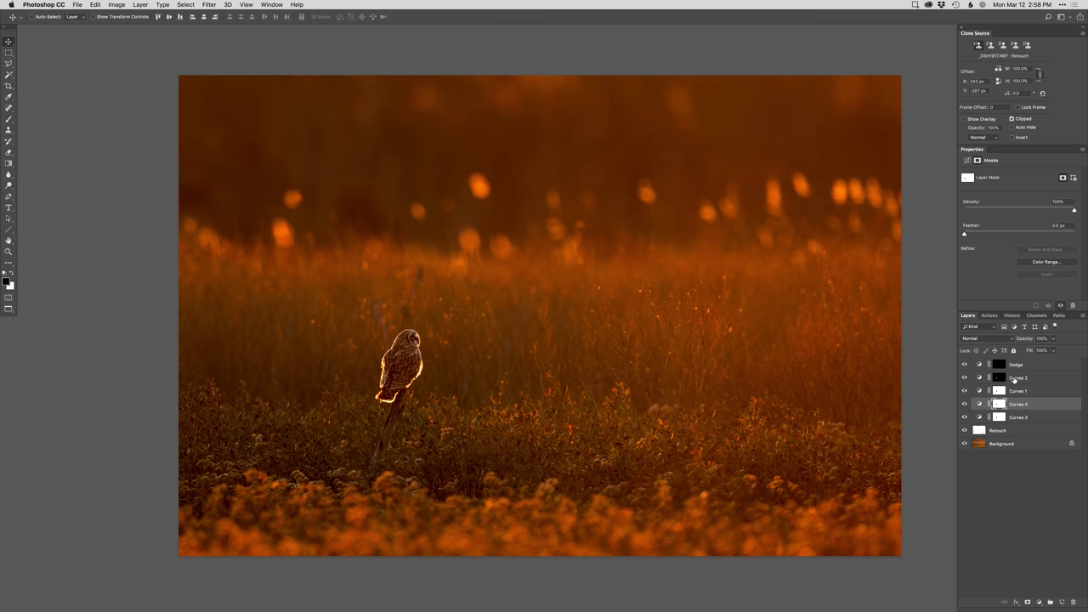
# - Add a Hue/Saturation layer above the Dodge layer, masked to the owl, and set its saturation to -12
pyautogui.click(977, 365)
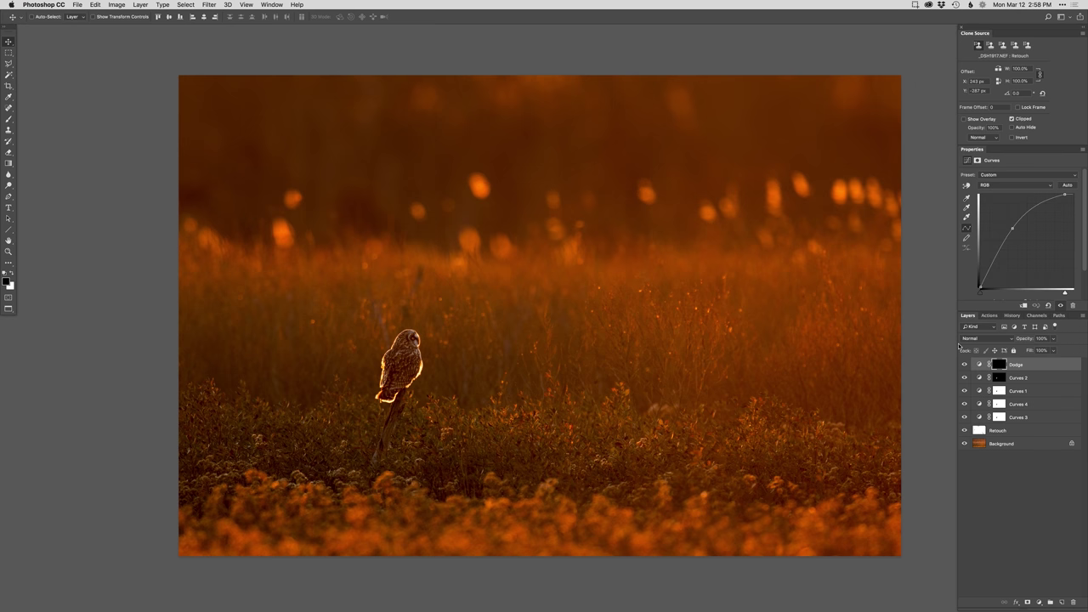
pyautogui.press('super+u')
pyautogui.press('Return')
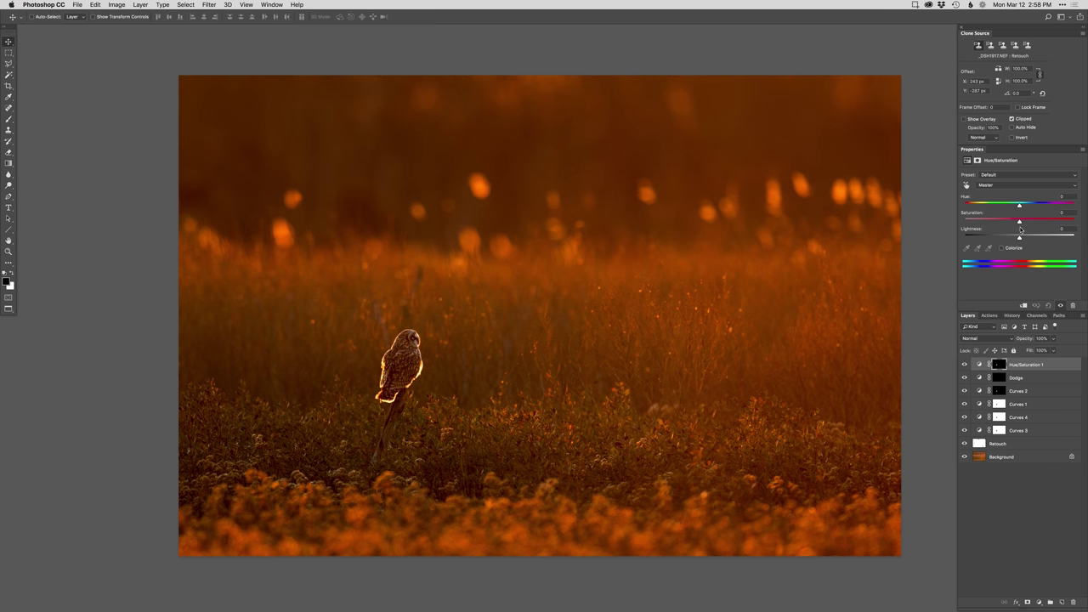
pyautogui.moveTo(1020, 223); pyautogui.dragTo(1013, 225)
# - Compare the Background alone with the fully edited image by hiding and showing all the layers above it
pyautogui.keyDown('alt'); pyautogui.click(964, 457); pyautogui.keyUp('alt')
pyautogui.keyDown('alt'); pyautogui.click(964, 456); pyautogui.keyUp('alt')
pyautogui.moveTo(767, 473); pyautogui.dragTo(698, 455)
pyautogui.keyDown('alt'); pyautogui.click(964, 457); pyautogui.keyUp('alt')
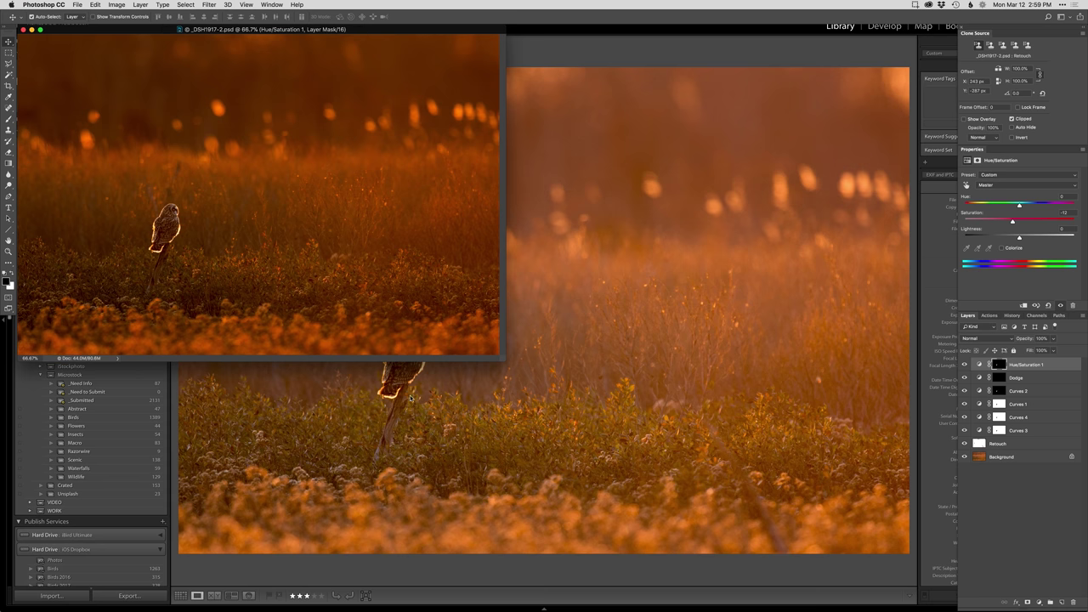
# - Close the edited document, switch to Lightroom, and open _DSH1917-2.psd in Loupe view with the surrounding panels hidden
pyautogui.press('super+w')
pyautogui.click(440, 573)
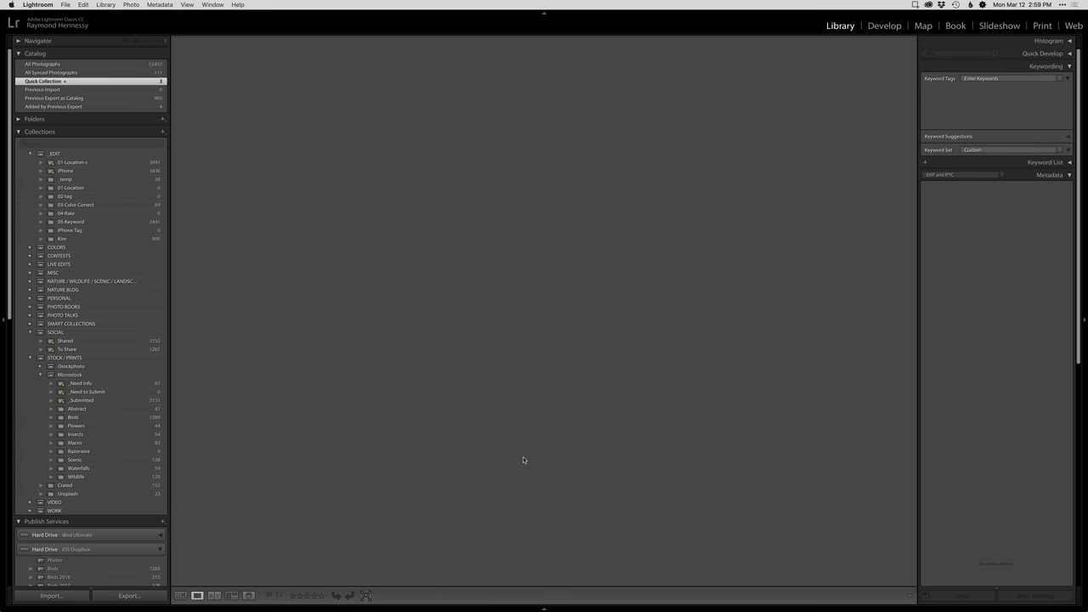
pyautogui.press('g')
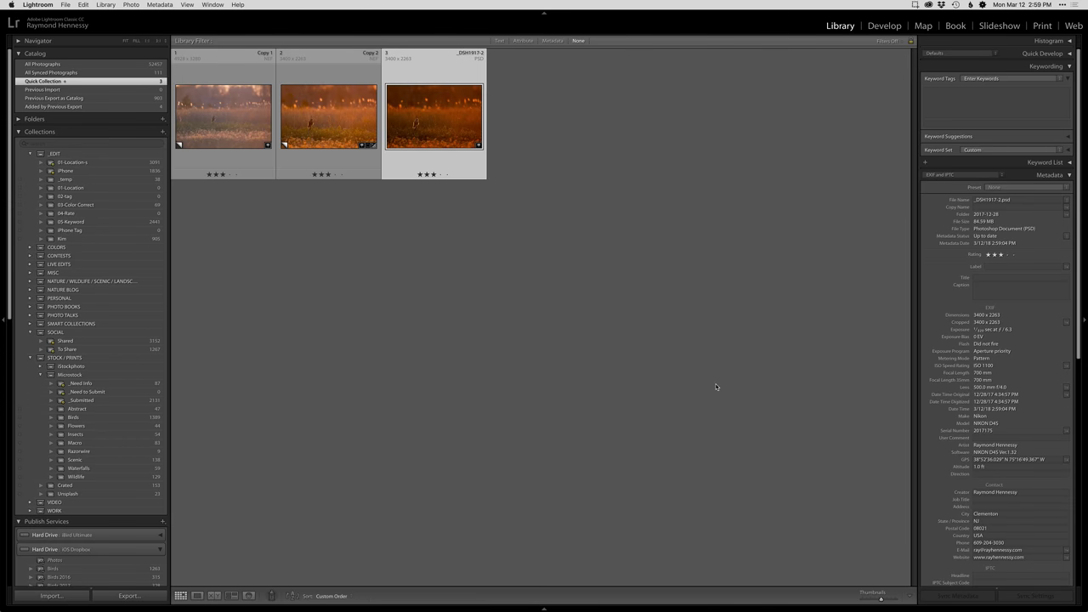
pyautogui.press('e')
pyautogui.hotkey('shift', 'Tab')
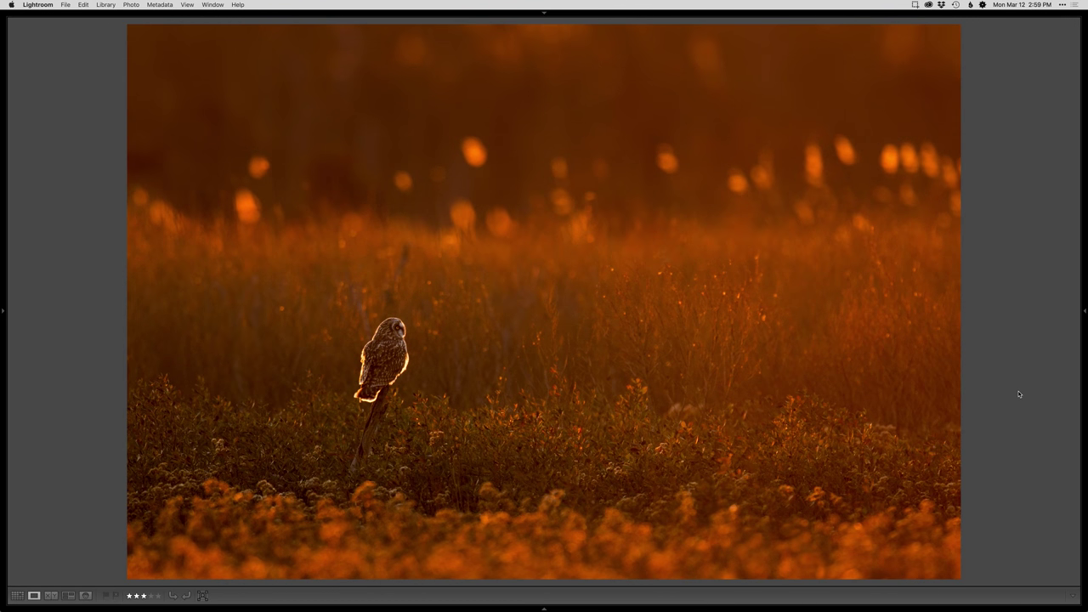
# - Flip between the final photo and its earlier versions, and view the original and final side by side in Survey view
pyautogui.press('Right')
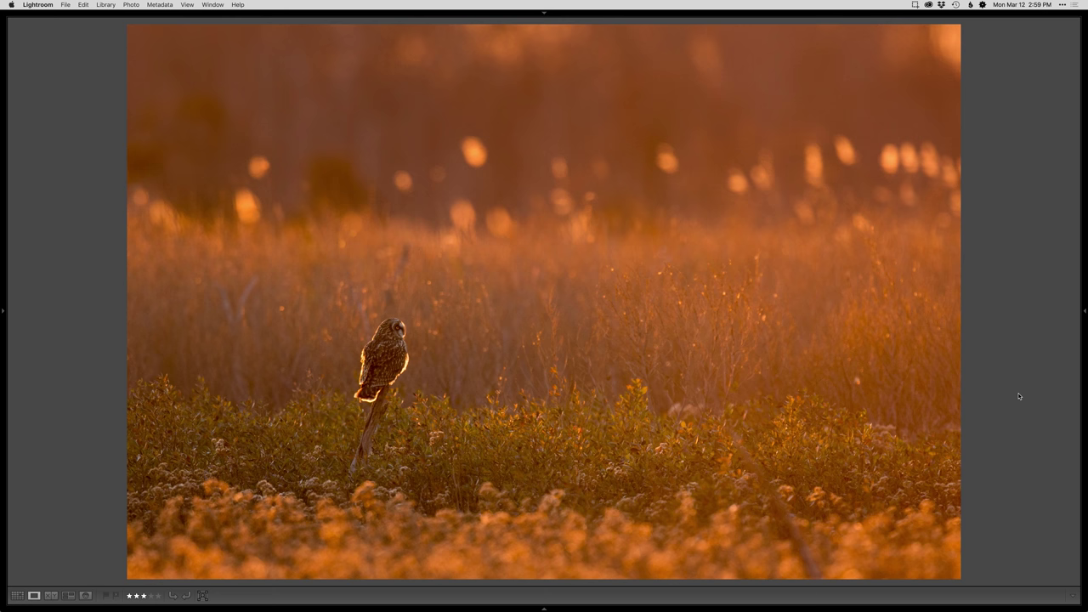
pyautogui.press('Left')
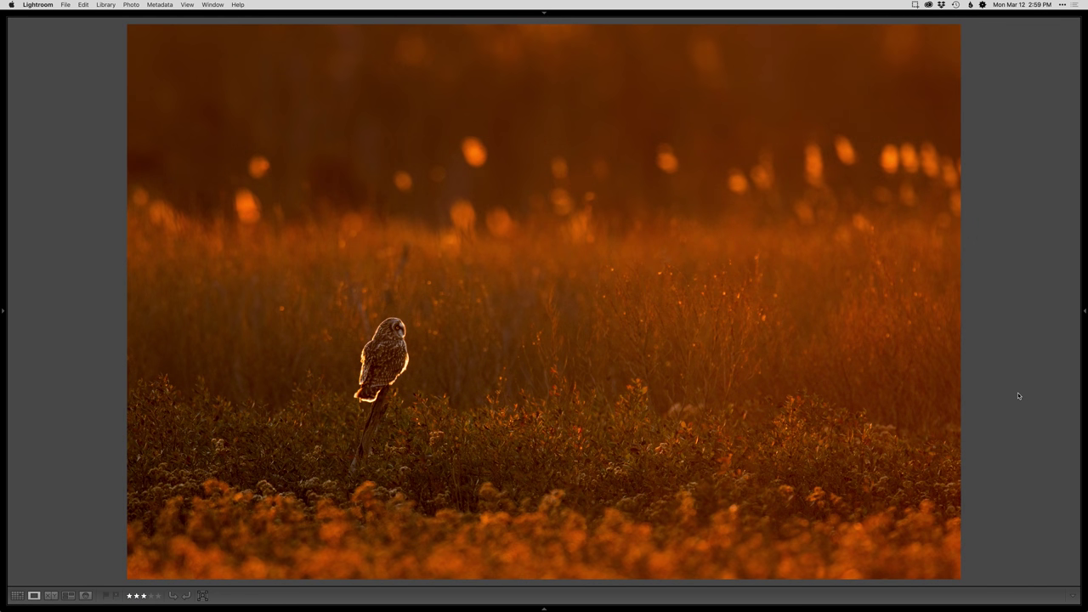
pyautogui.press('Right')
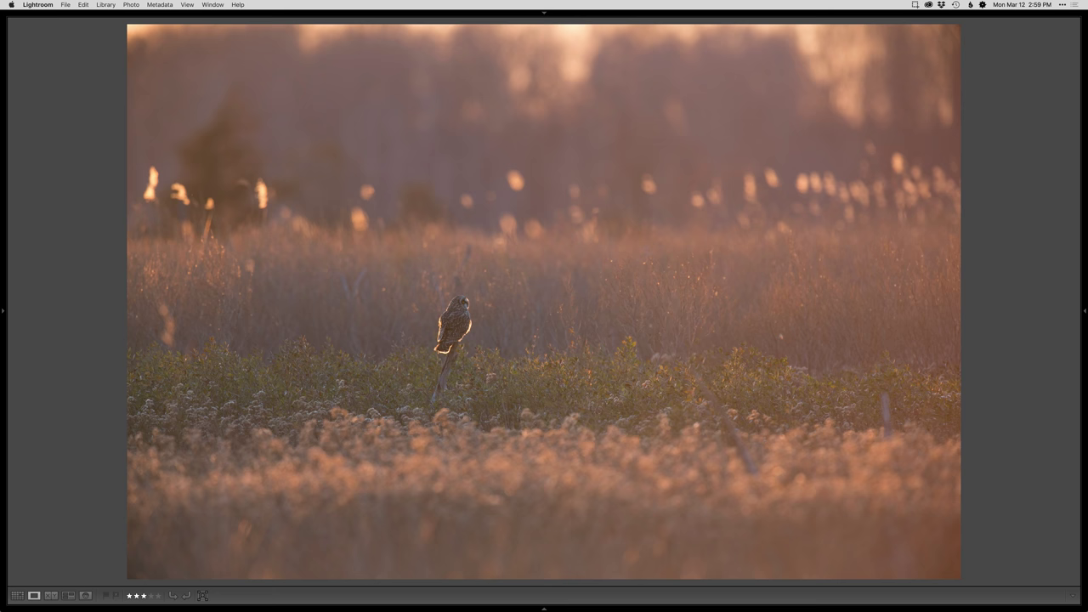
pyautogui.press('g')
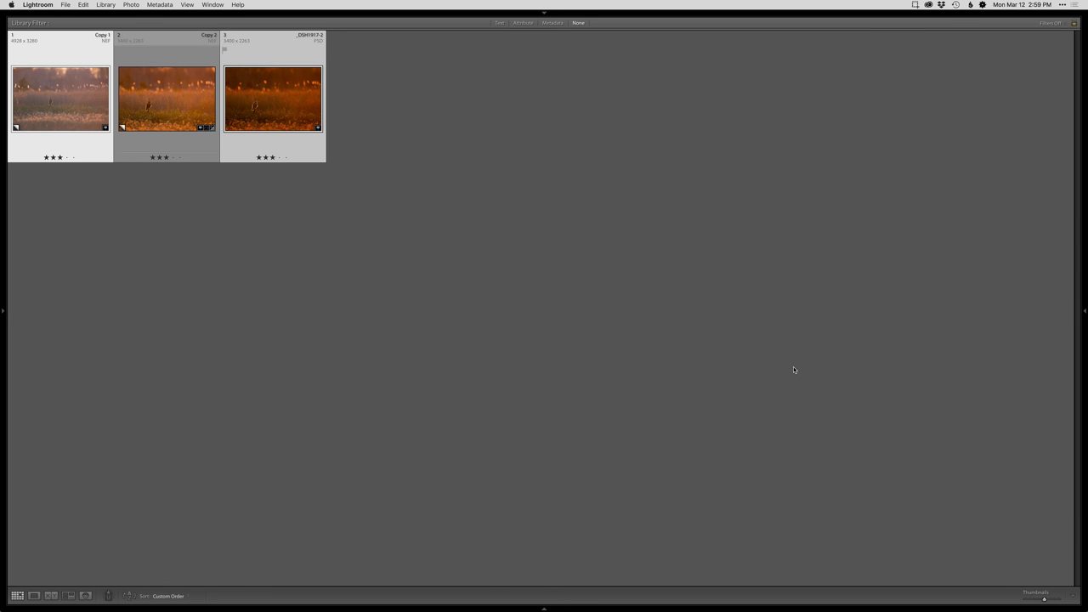
pyautogui.press('n')
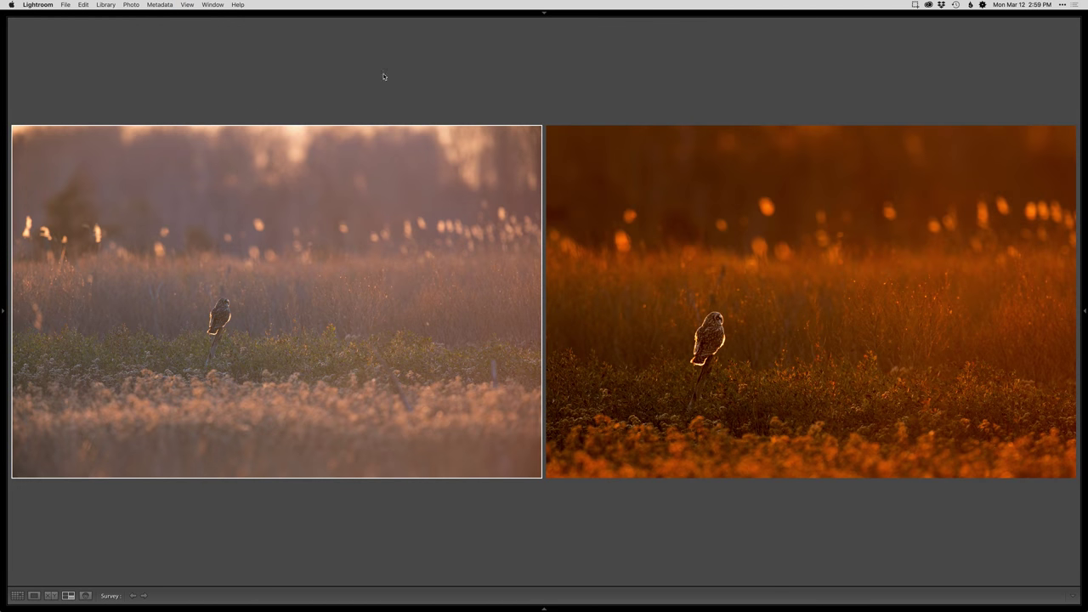